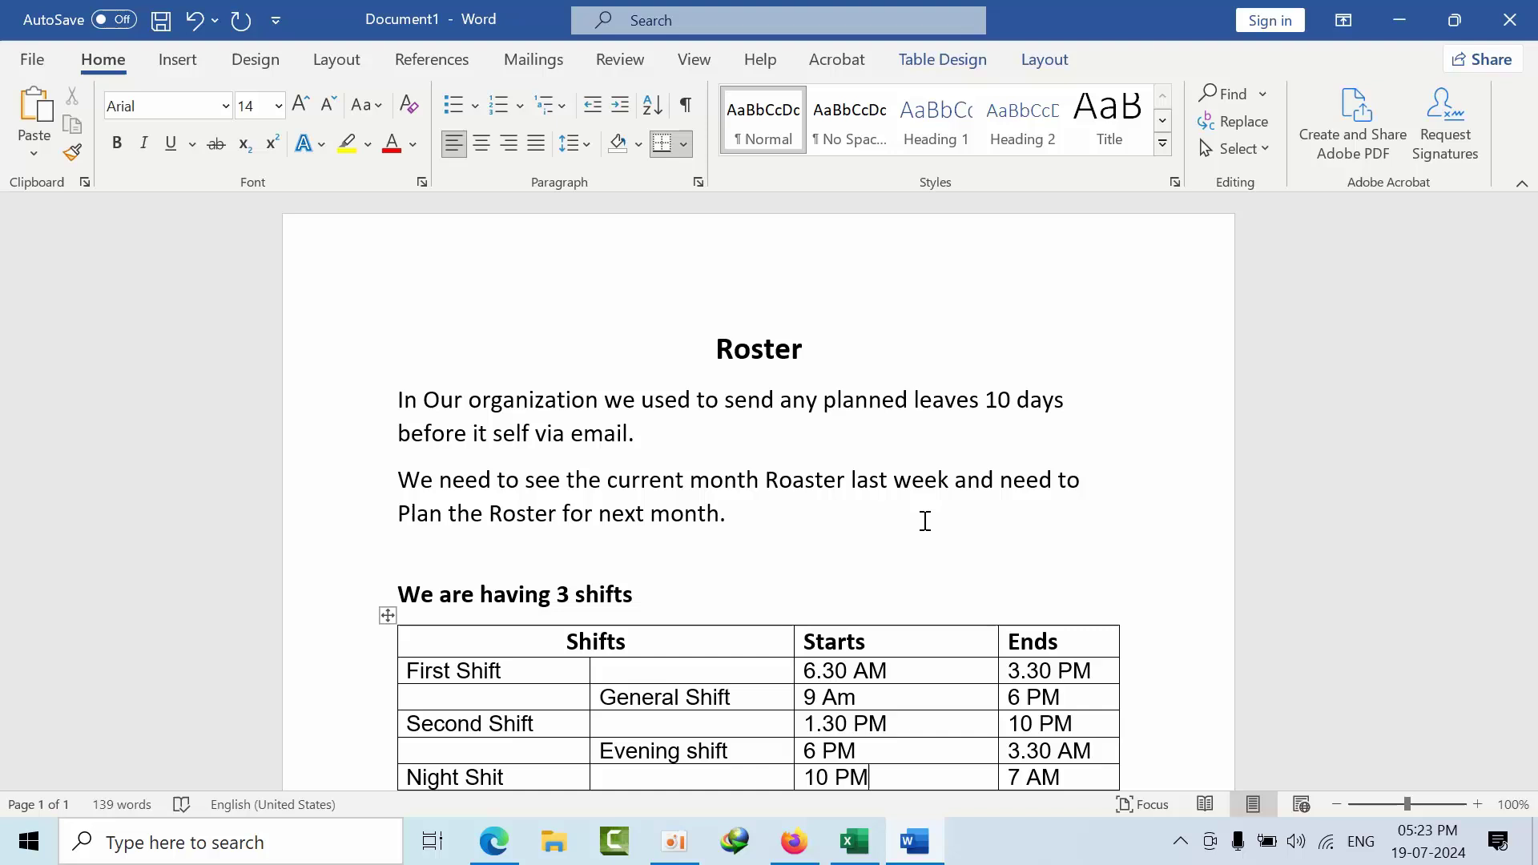
{"action": "scroll", "coordinate": [924, 521], "scroll_direction": "down", "scroll_amount": 3}
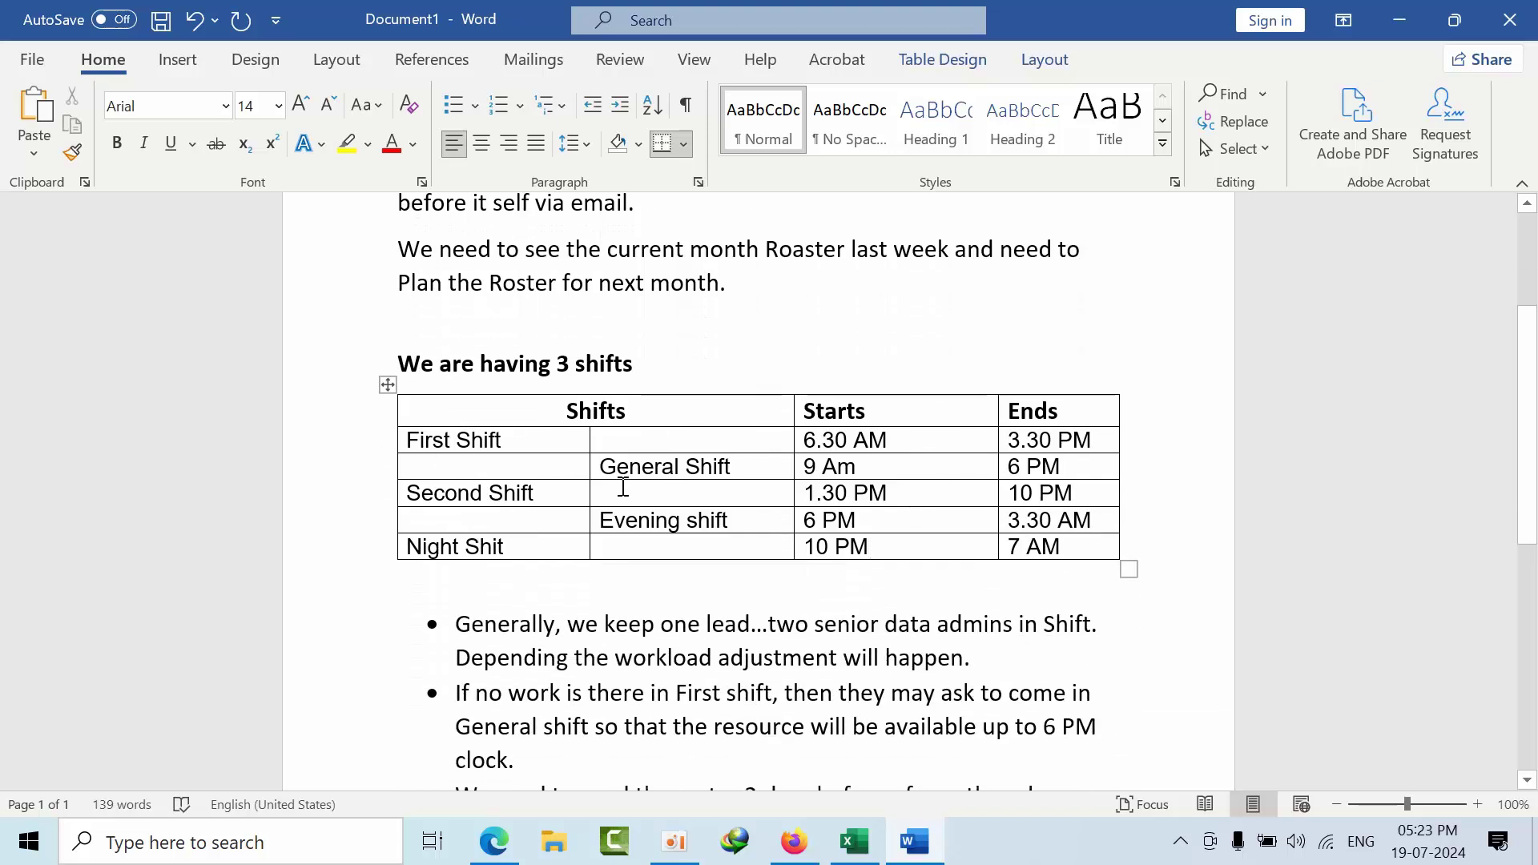
{"action": "scroll", "coordinate": [614, 616], "scroll_direction": "down", "scroll_amount": 1}
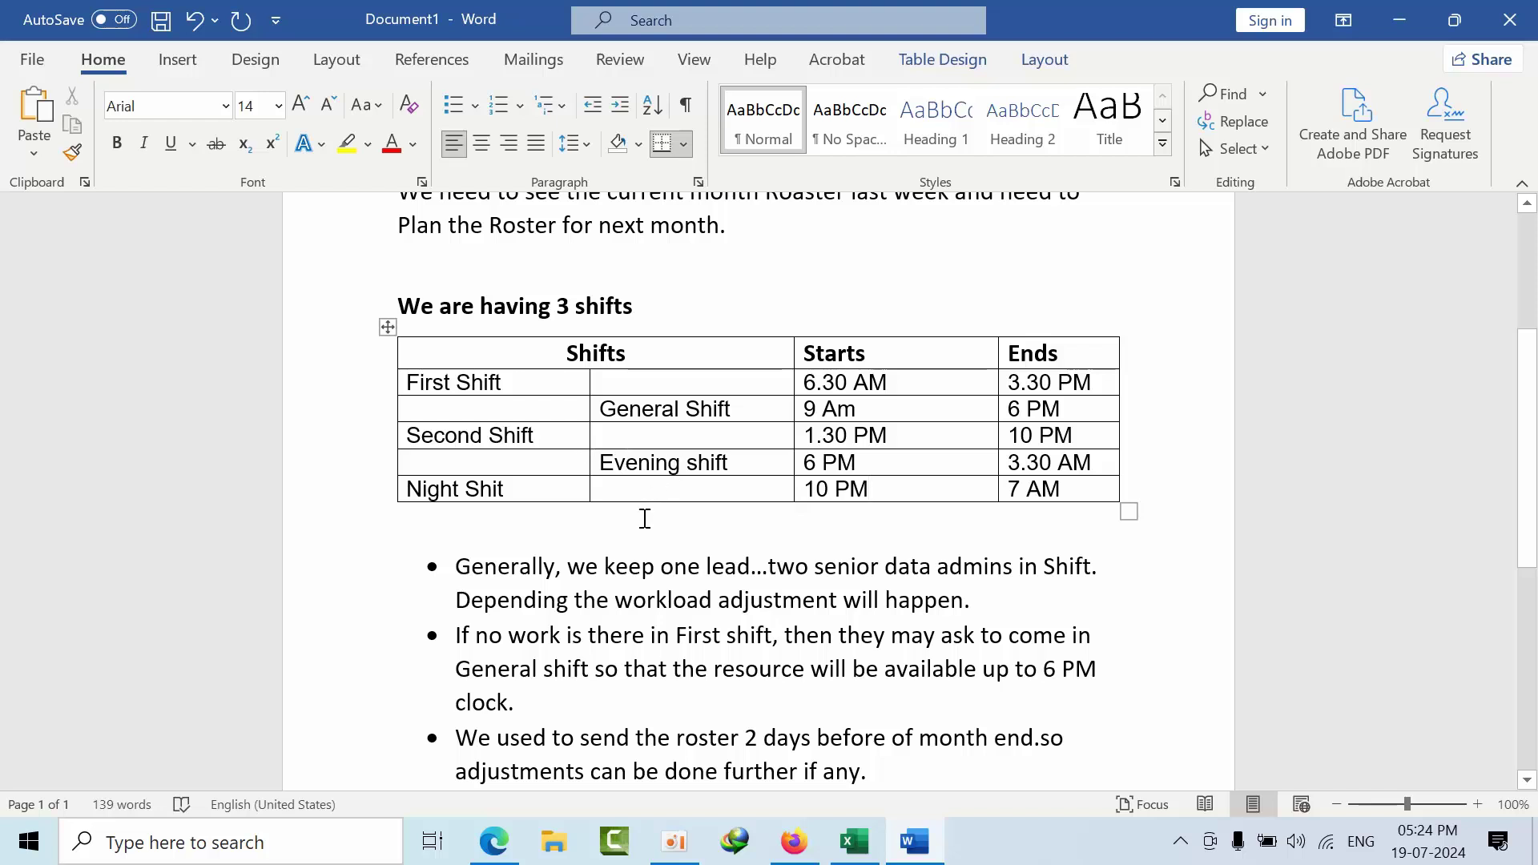
{"action": "scroll", "coordinate": [645, 519], "scroll_direction": "down", "scroll_amount": 1}
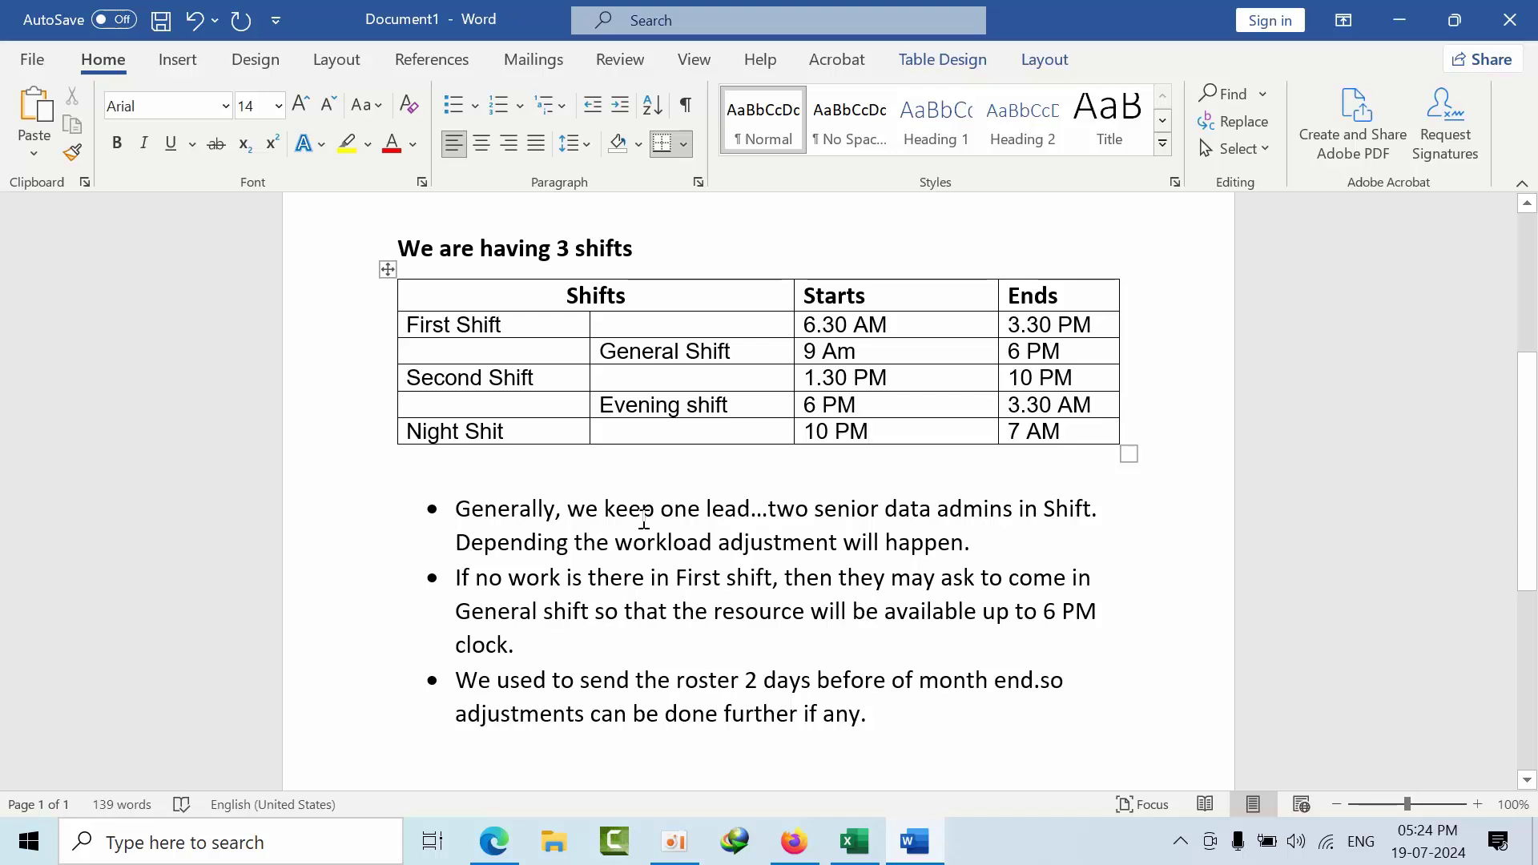
{"action": "scroll", "coordinate": [645, 519], "scroll_direction": "down", "scroll_amount": 1}
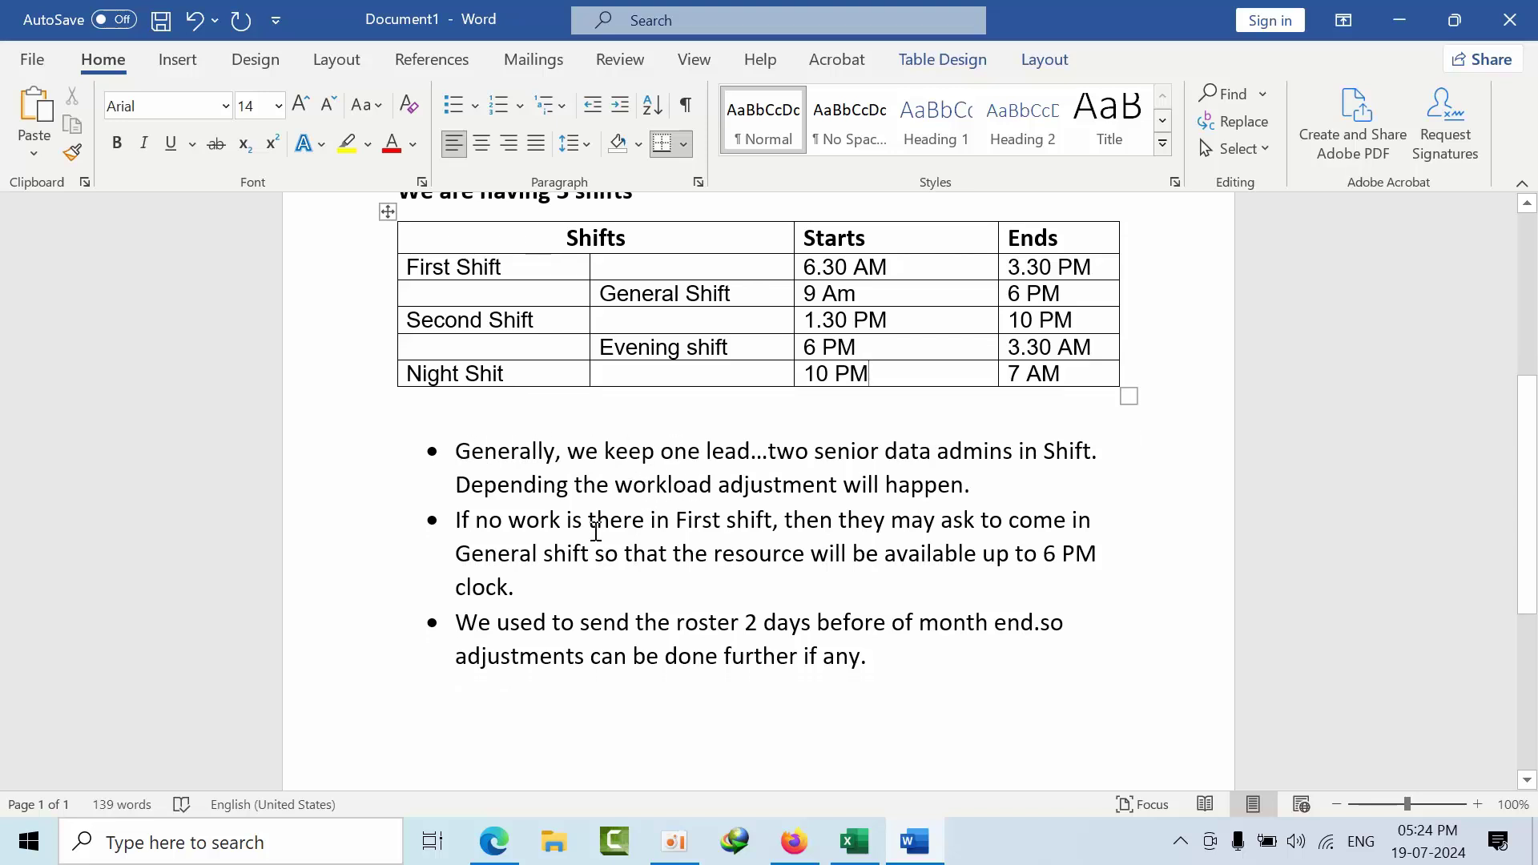
{"action": "scroll", "coordinate": [584, 558], "scroll_direction": "down", "scroll_amount": 1}
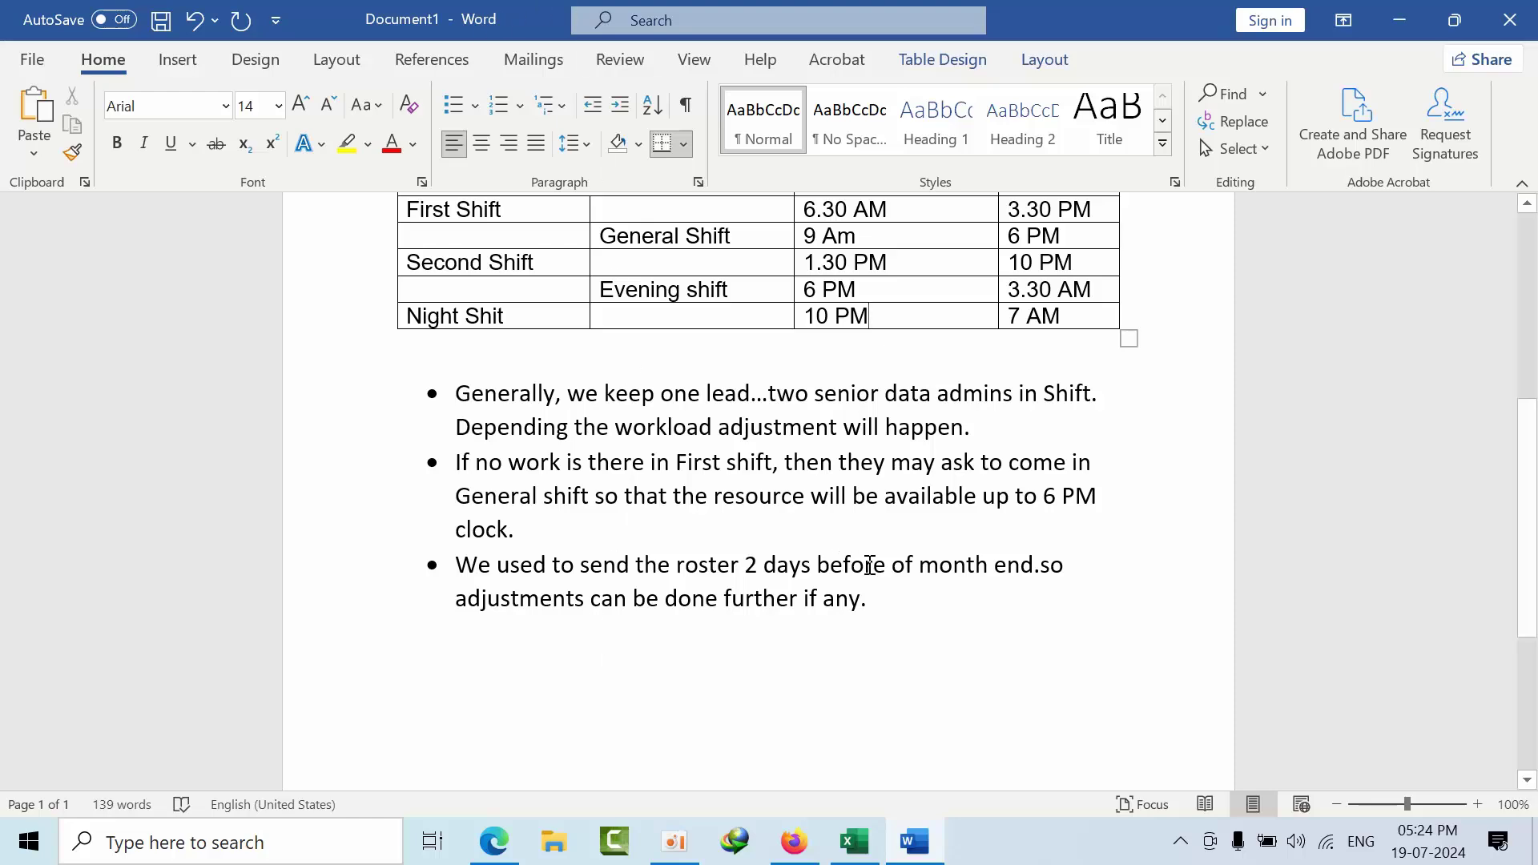
- Bring up the roster workbook's Version sheet and review its Document Code, Reviewed by and Approved by entries
{"action": "left_click", "coordinate": [853, 842]}
{"action": "left_click", "coordinate": [120, 757]}
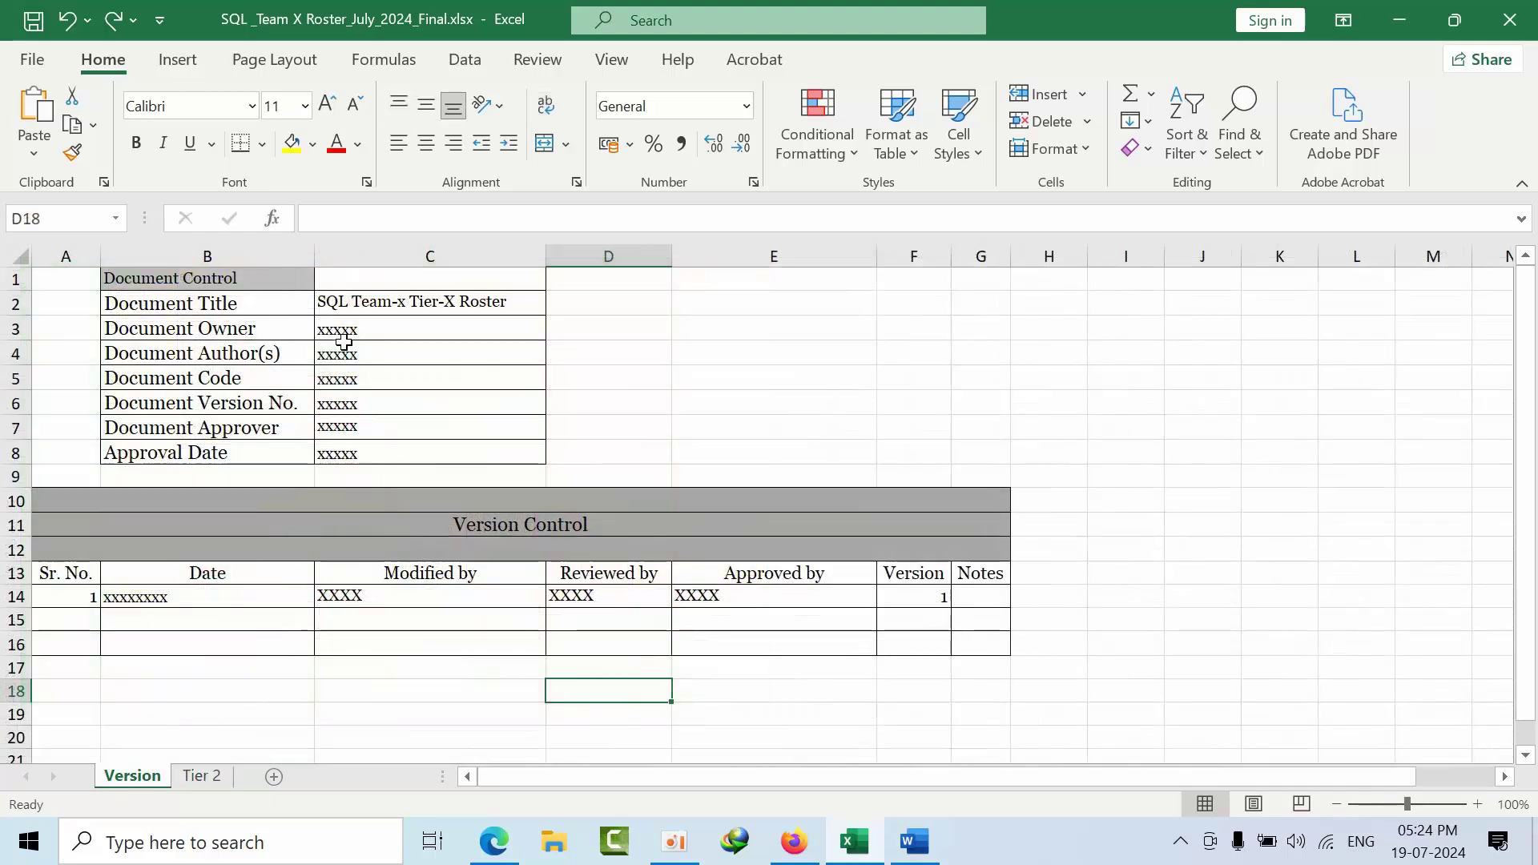
{"action": "left_click", "coordinate": [347, 376]}
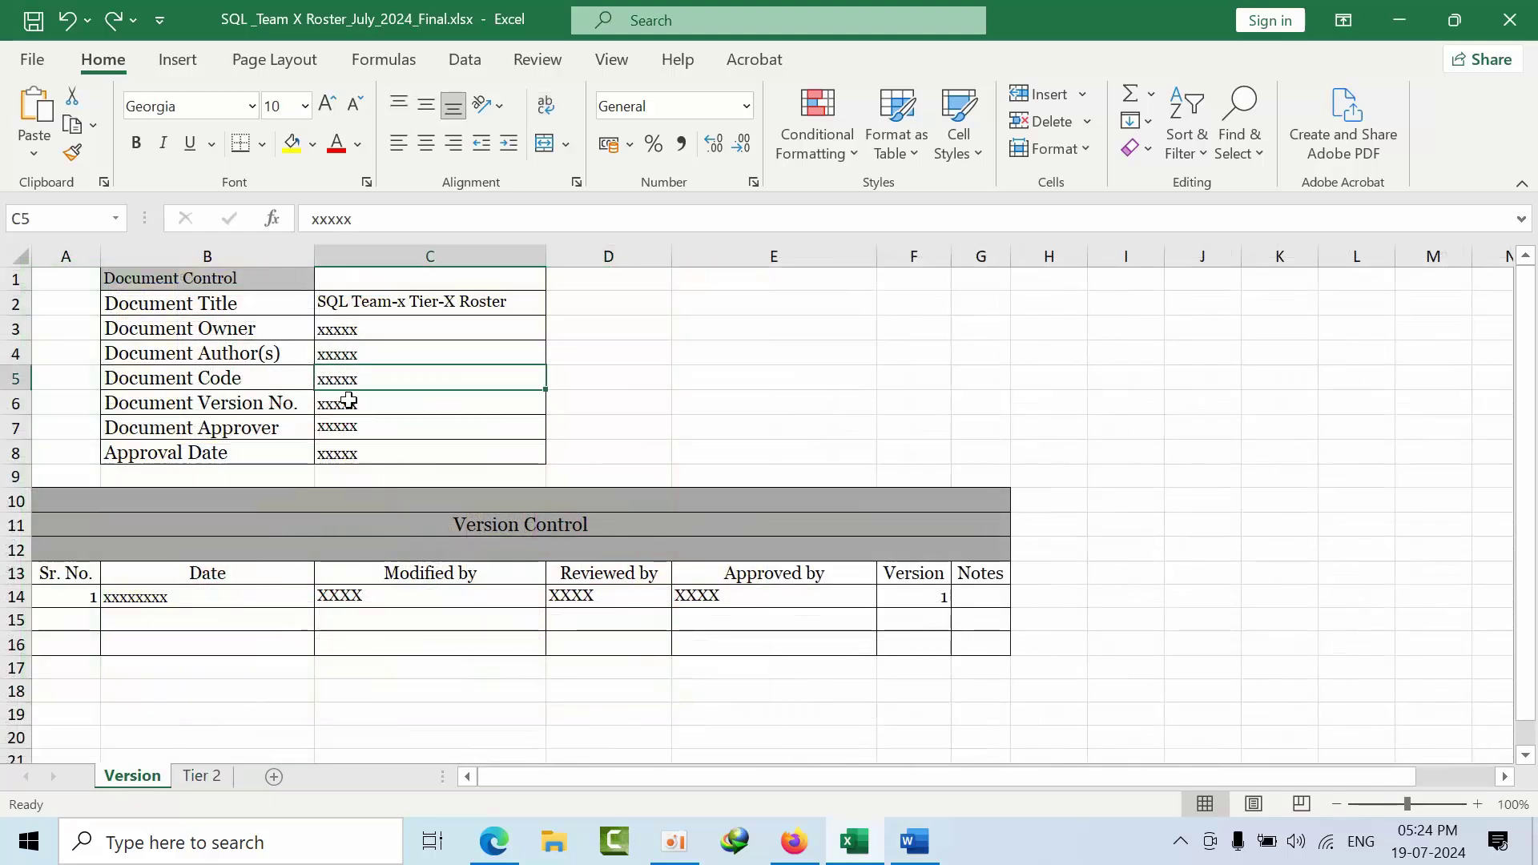
{"action": "left_click", "coordinate": [405, 618]}
{"action": "left_click", "coordinate": [610, 603]}
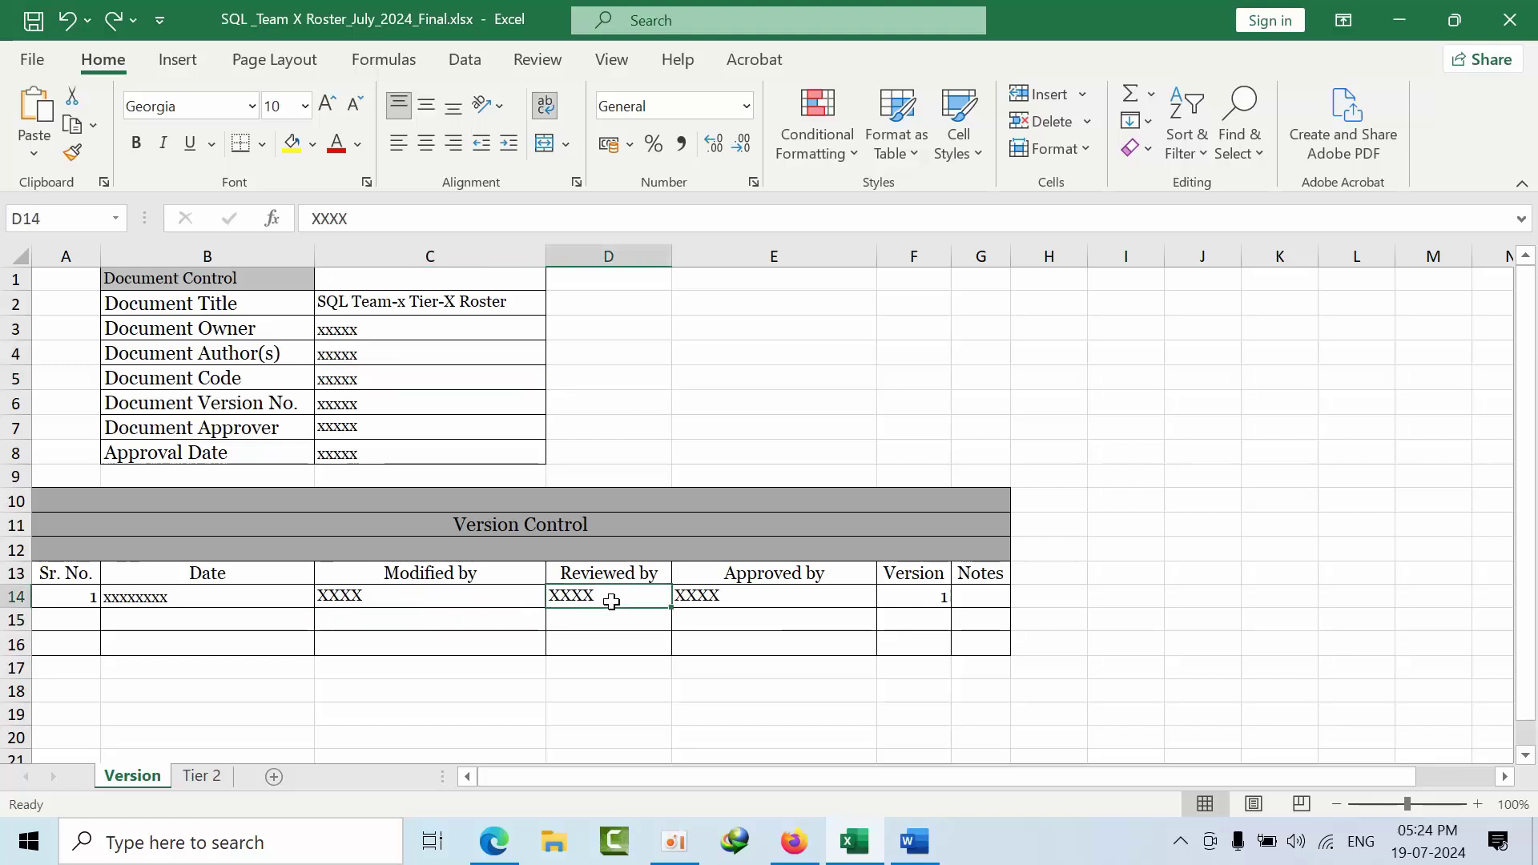
{"action": "left_click", "coordinate": [789, 607]}
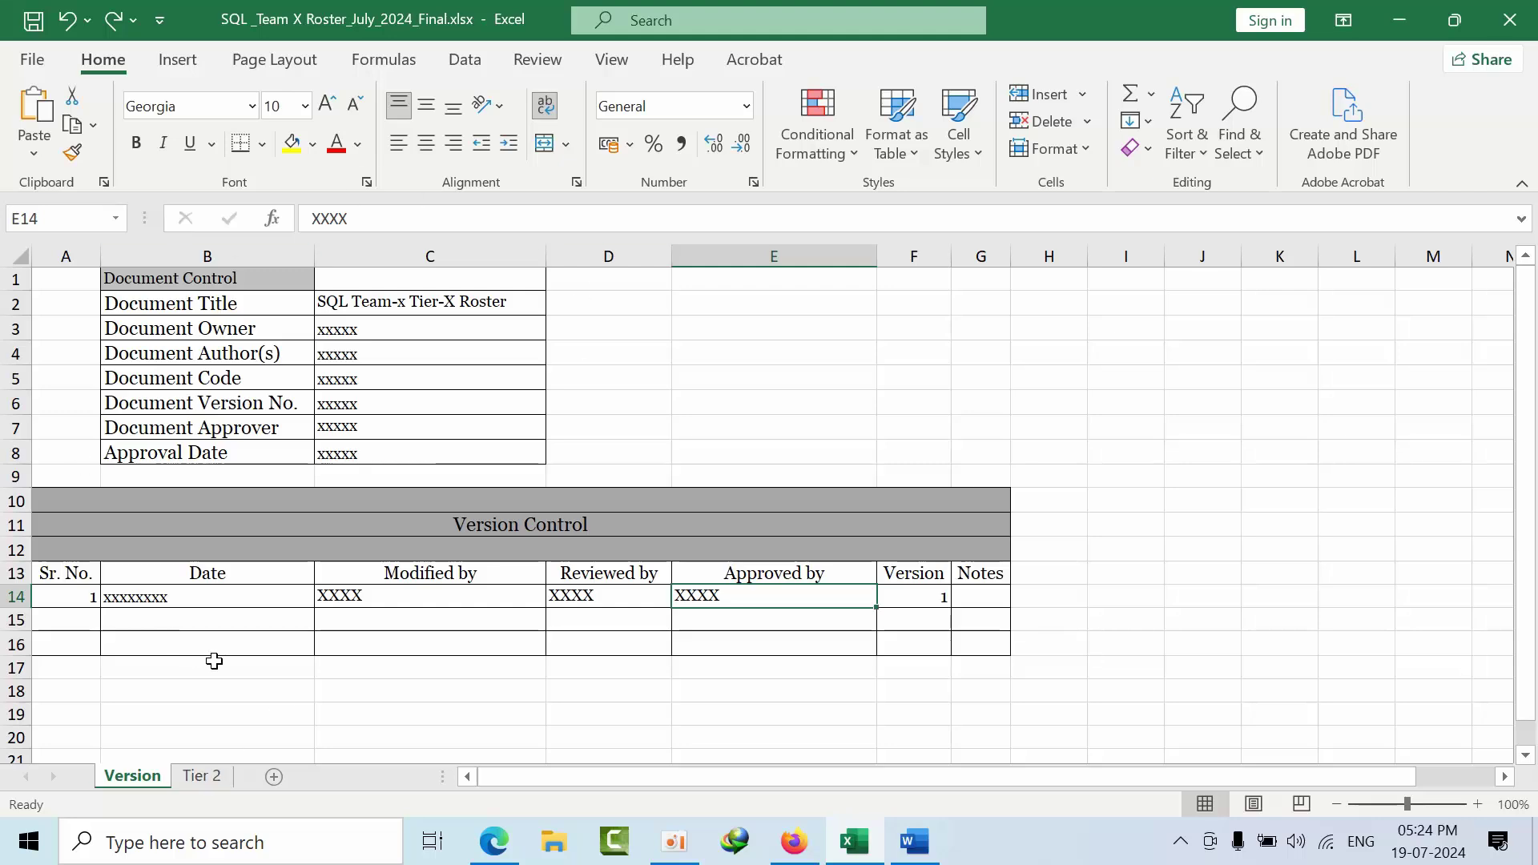
{"action": "left_click", "coordinate": [217, 777]}
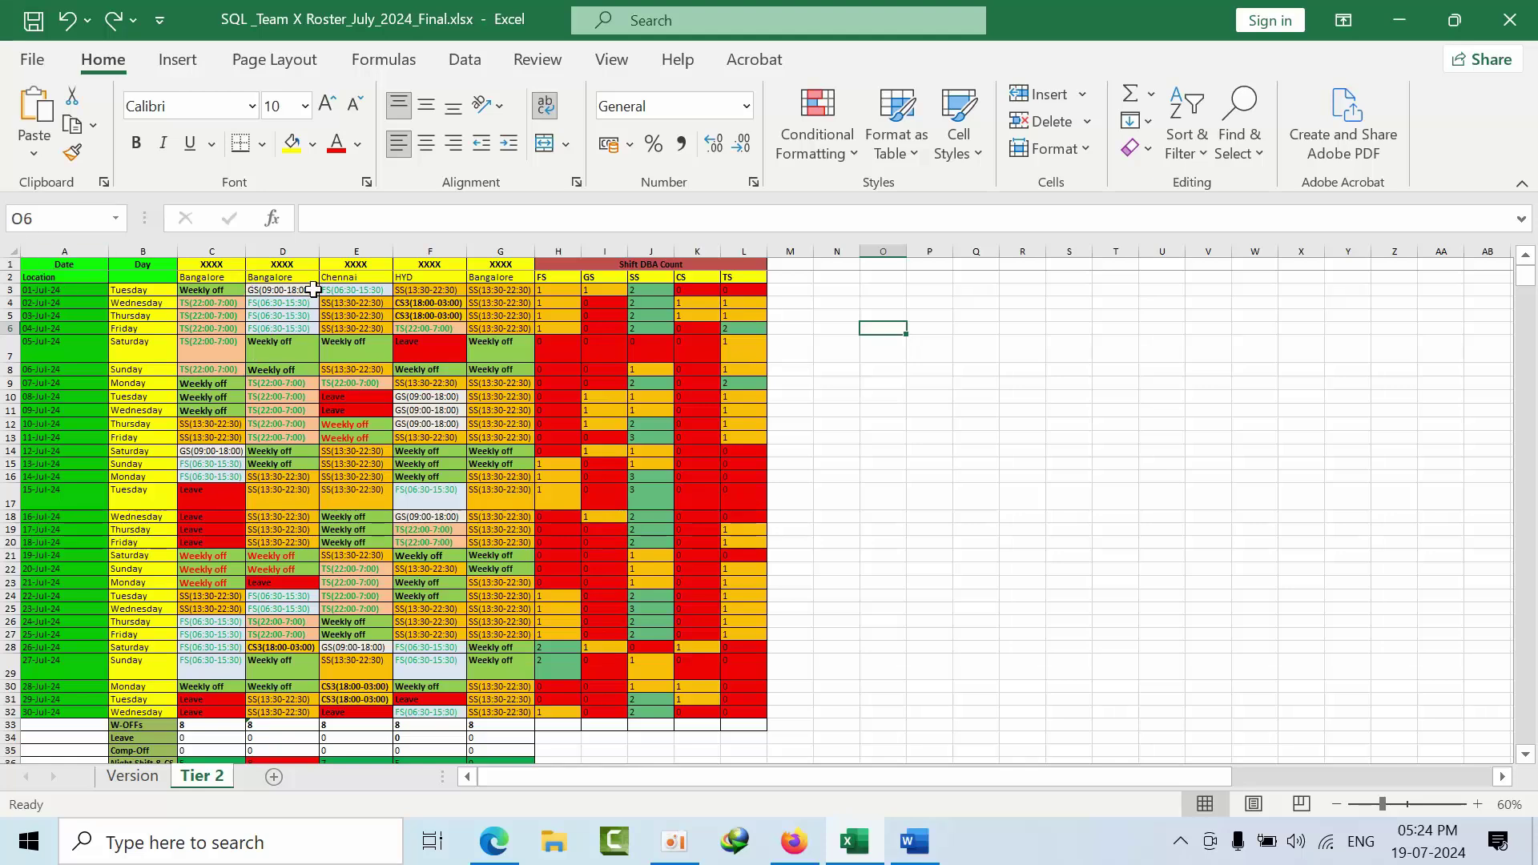
- Review the Tier 2 row 1 resource headings, including Chennai, HYD and column G
{"action": "left_click", "coordinate": [211, 264]}
{"action": "left_click", "coordinate": [280, 265]}
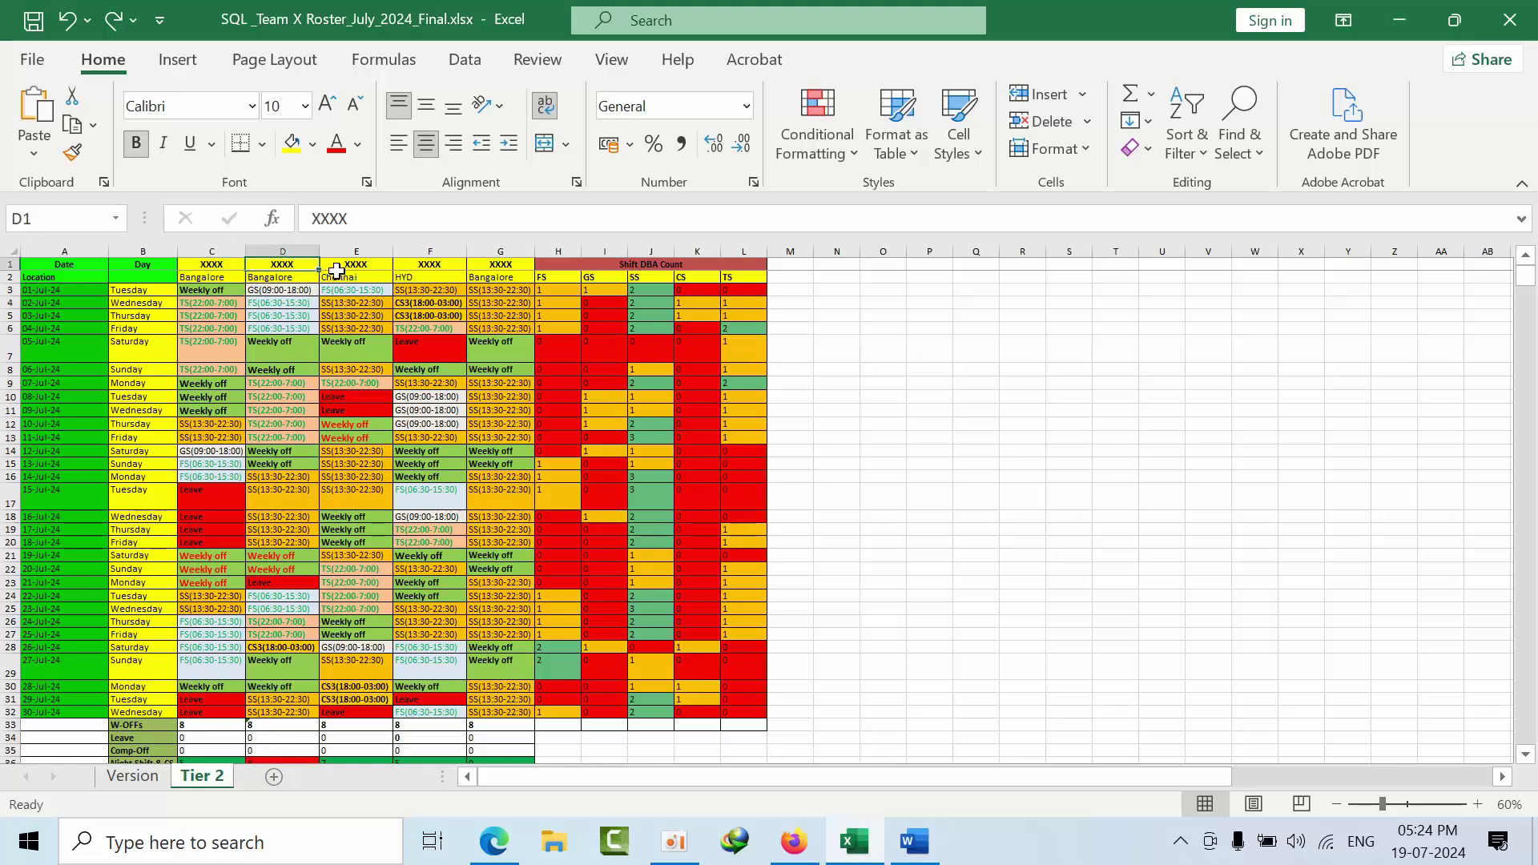
{"action": "left_click", "coordinate": [356, 276]}
{"action": "left_click", "coordinate": [429, 265]}
{"action": "left_click", "coordinate": [501, 265]}
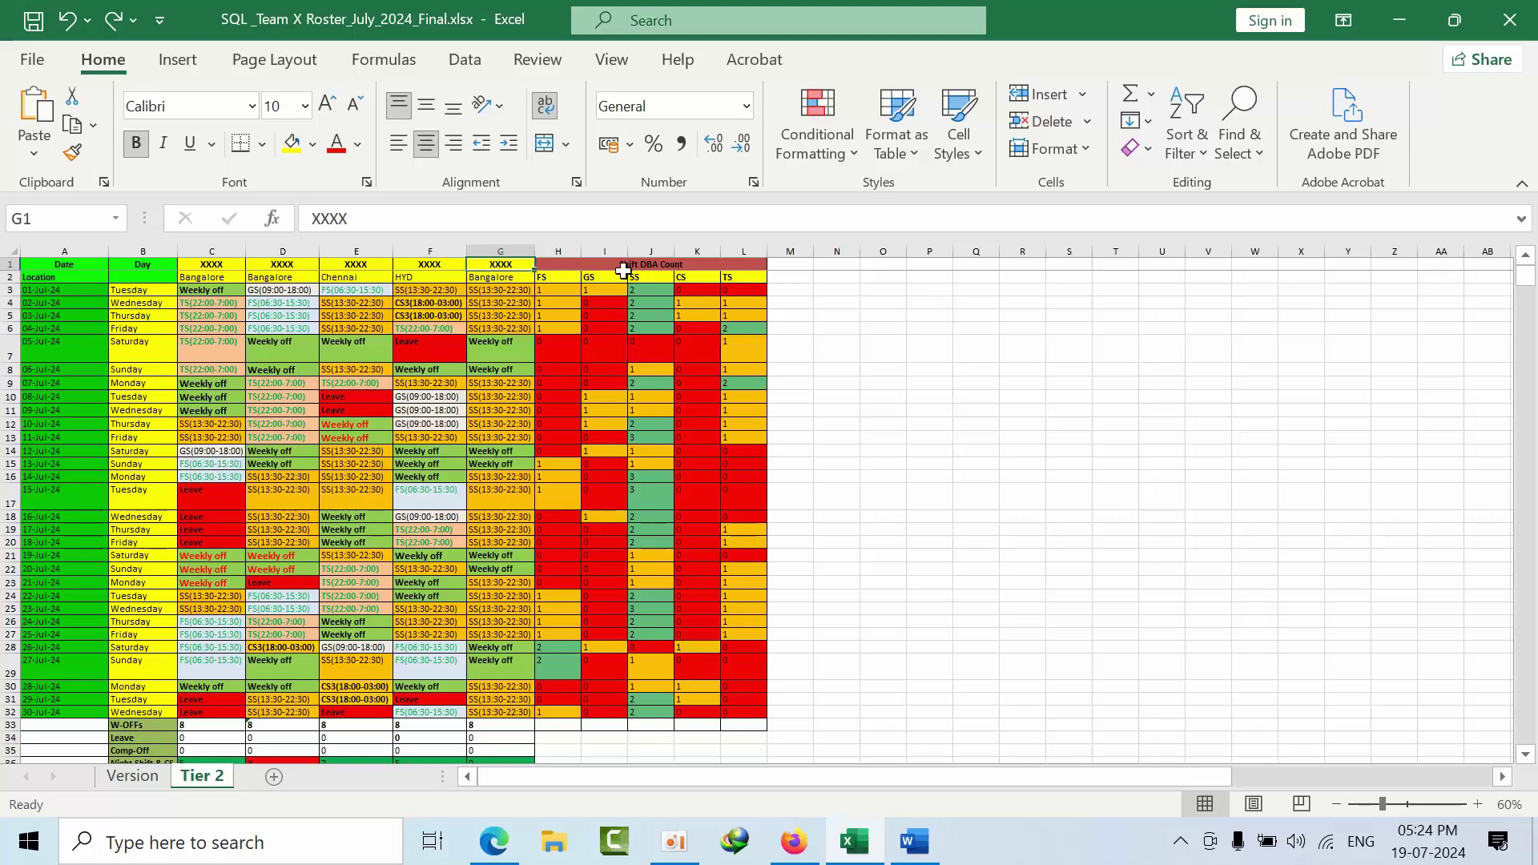
- Insert a new blank resource column at column G and set its heading
{"action": "left_click", "coordinate": [517, 246]}
{"action": "right_click", "coordinate": [517, 248]}
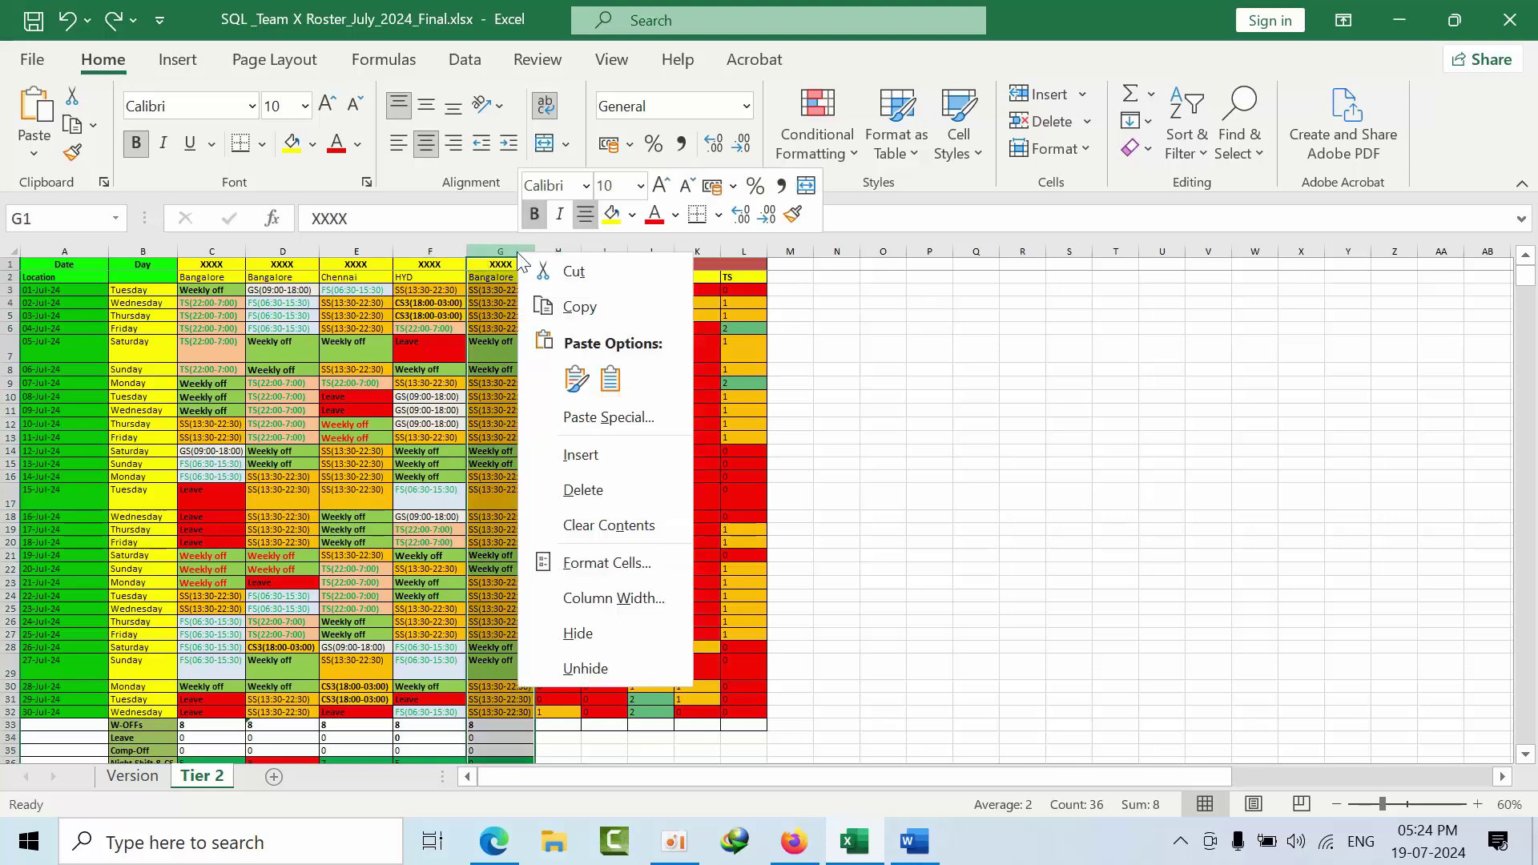
{"action": "left_click", "coordinate": [585, 454]}
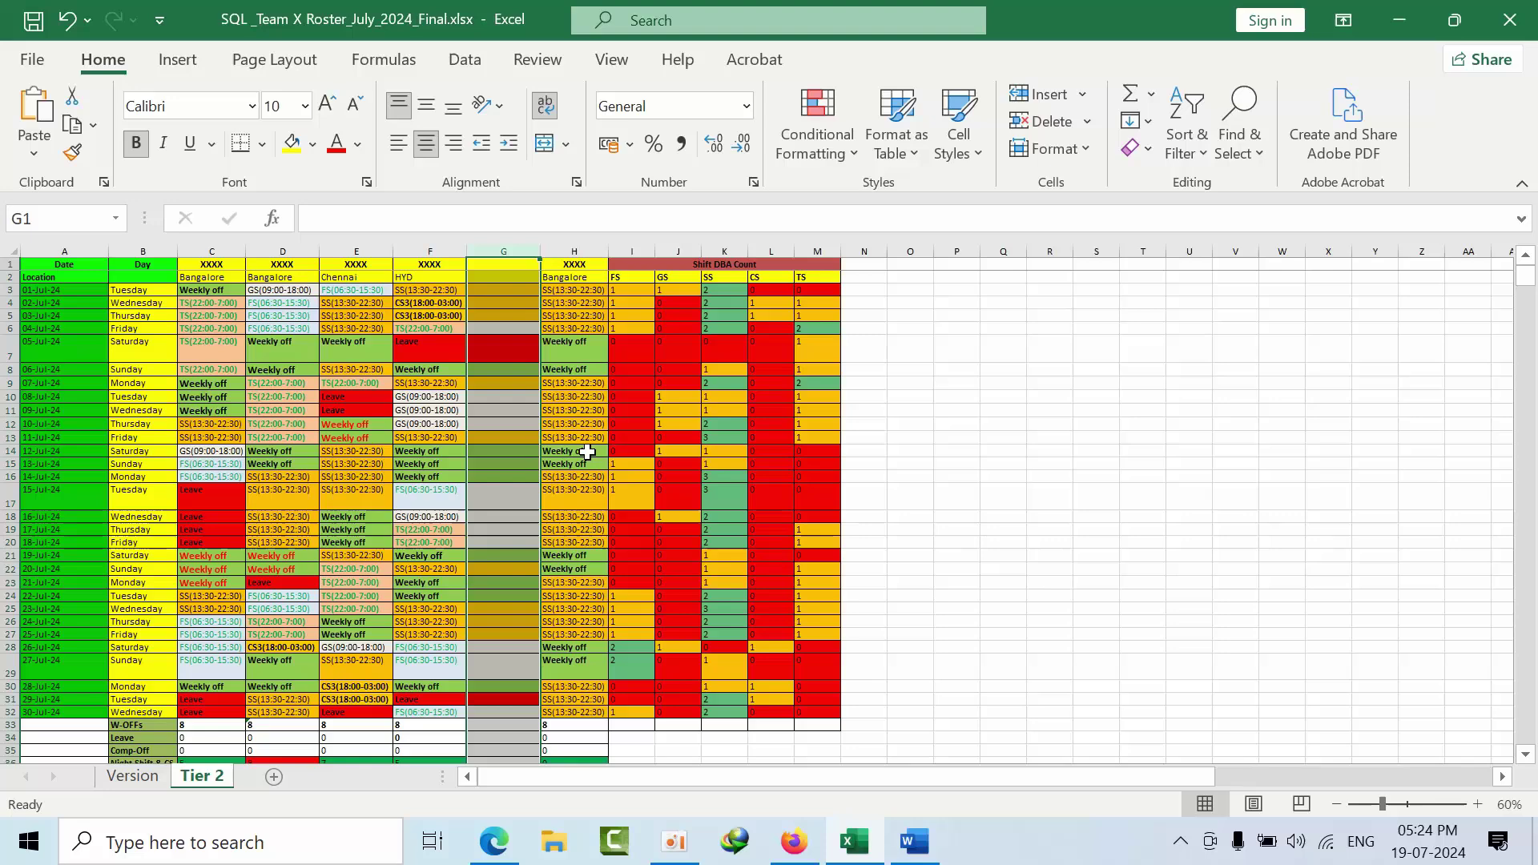
{"action": "left_click", "coordinate": [503, 266]}
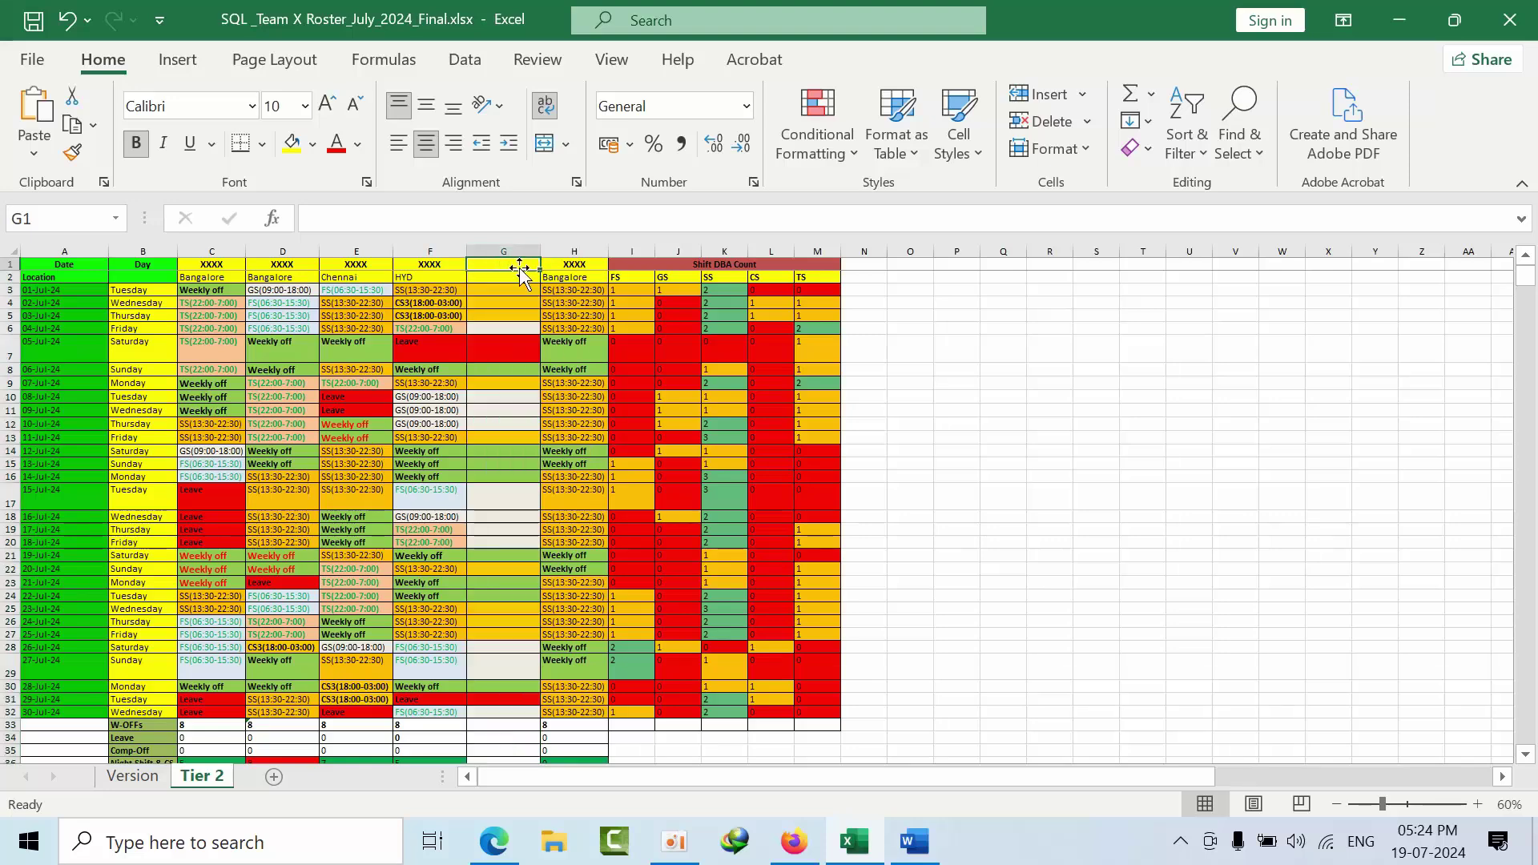
{"action": "type", "text": "xxx"}
{"action": "left_click", "coordinate": [504, 290]}
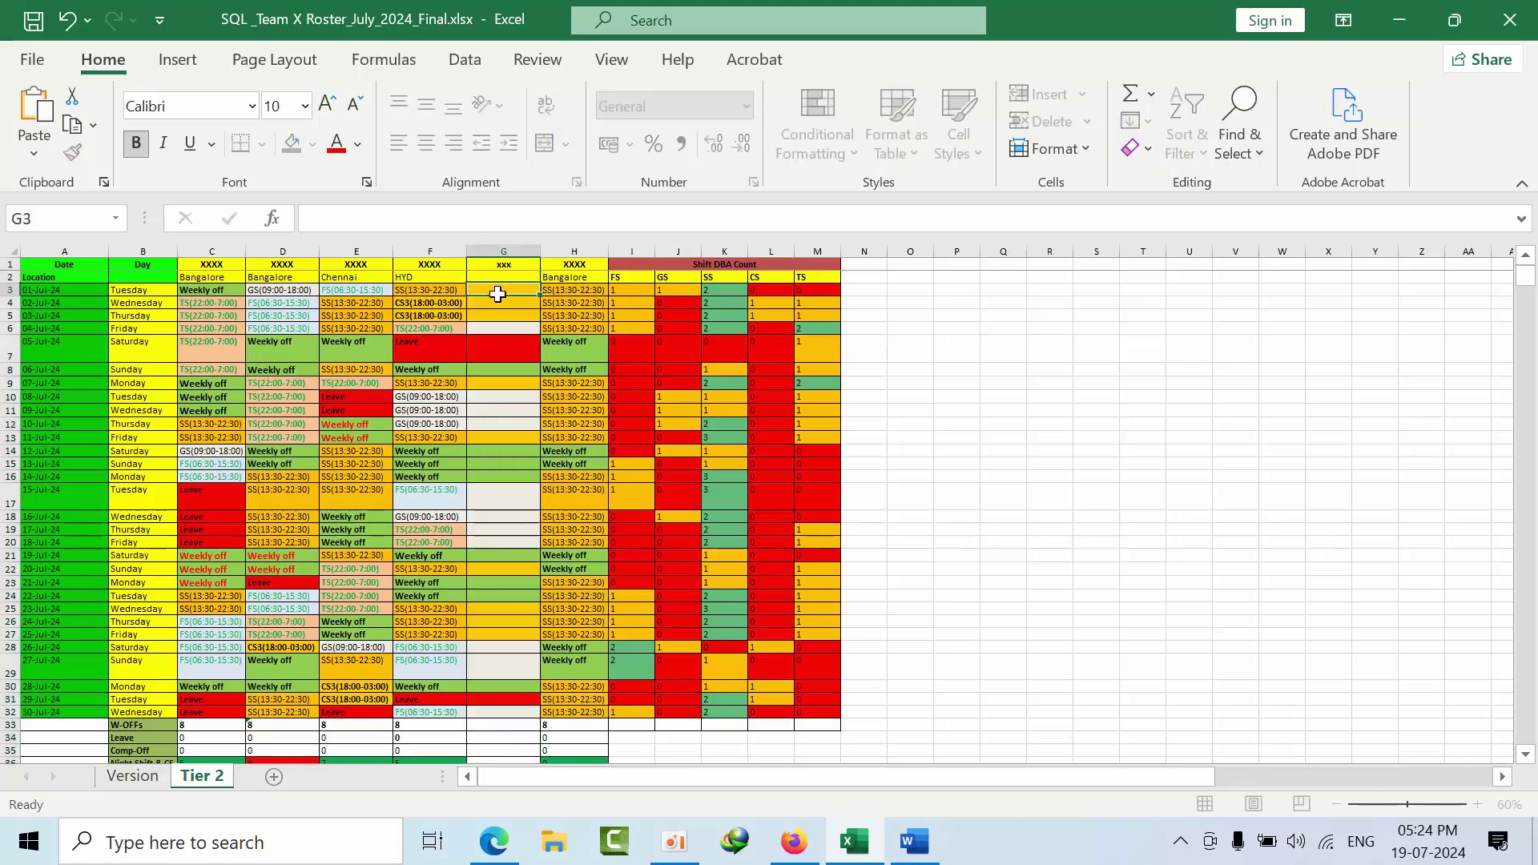
- Copy the H3 shift entry into G3 of the new column
{"action": "left_click", "coordinate": [560, 290]}
{"action": "key", "text": "ctrl+c"}
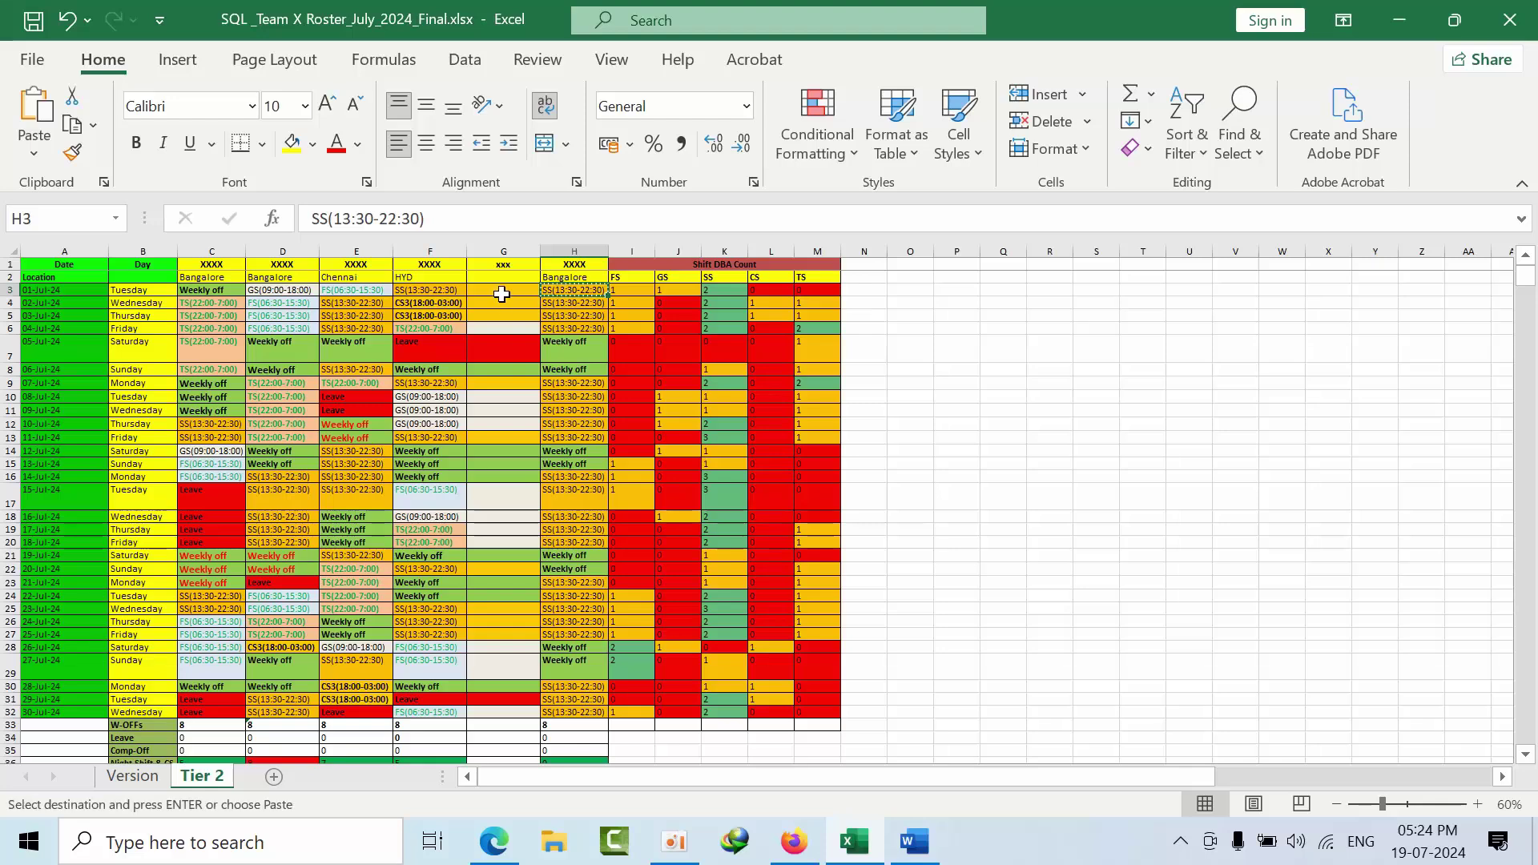
{"action": "left_click", "coordinate": [506, 289]}
{"action": "key", "text": "ctrl+v"}
{"action": "left_click", "coordinate": [500, 315]}
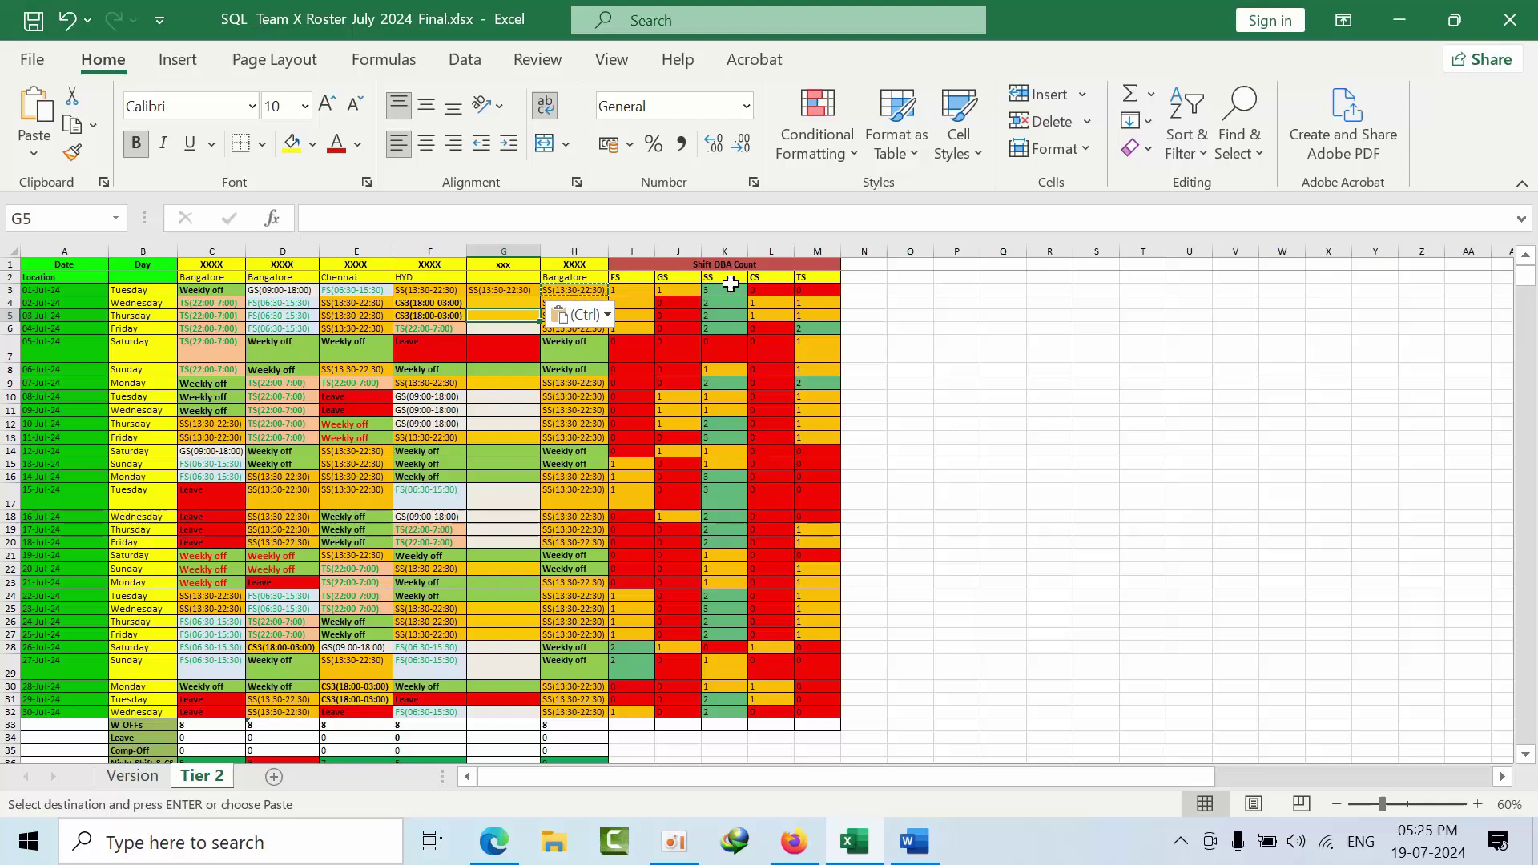
- Paste SS(13:30-22:30) into the new column's 02-Jul-24 cell and check the K4 count formula
{"action": "left_click", "coordinate": [516, 305]}
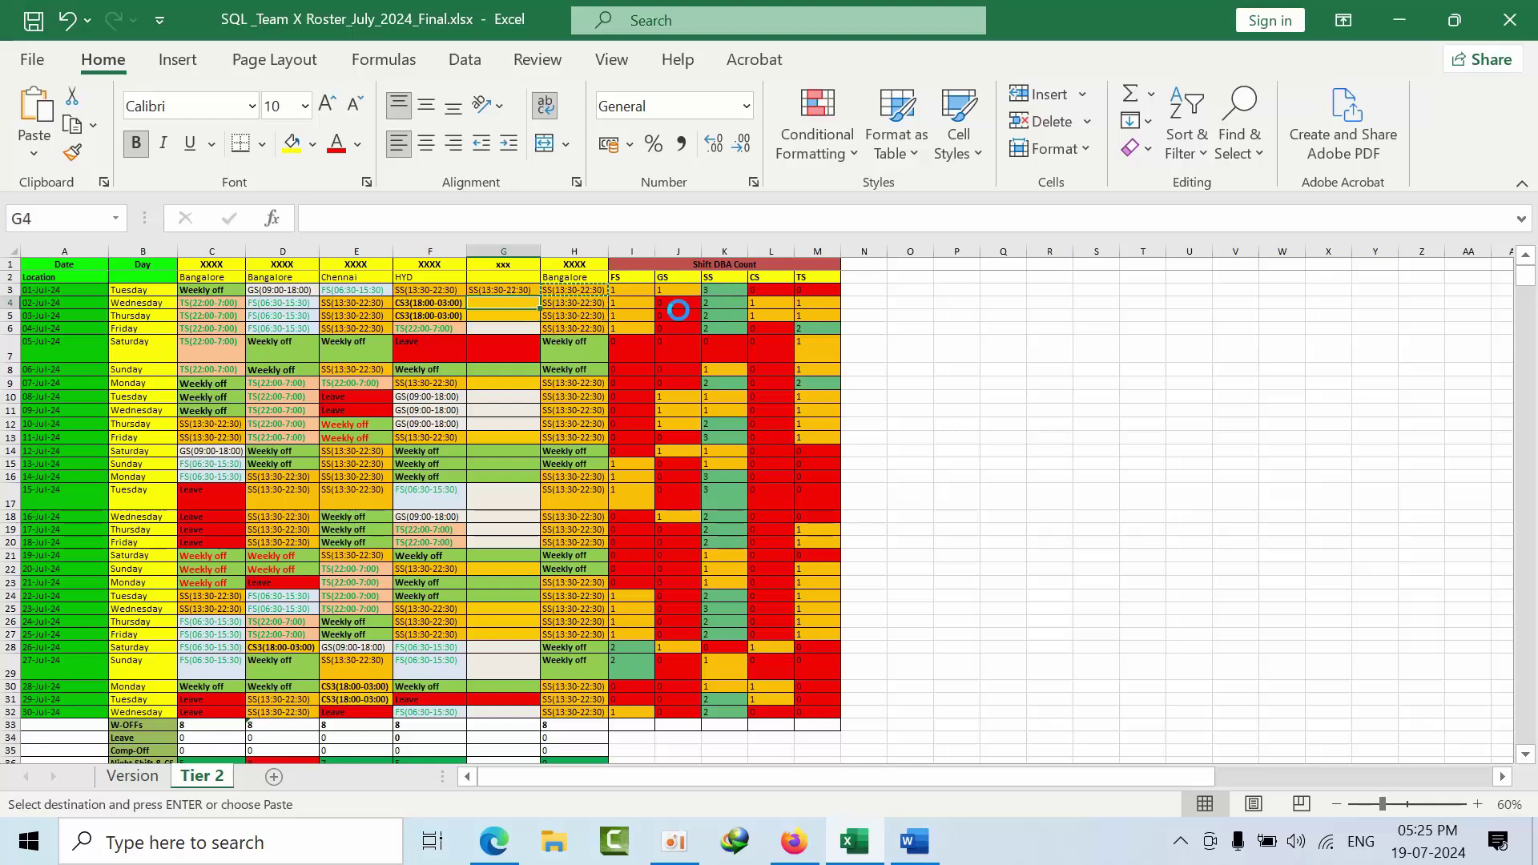
{"action": "key", "text": "ctrl+v"}
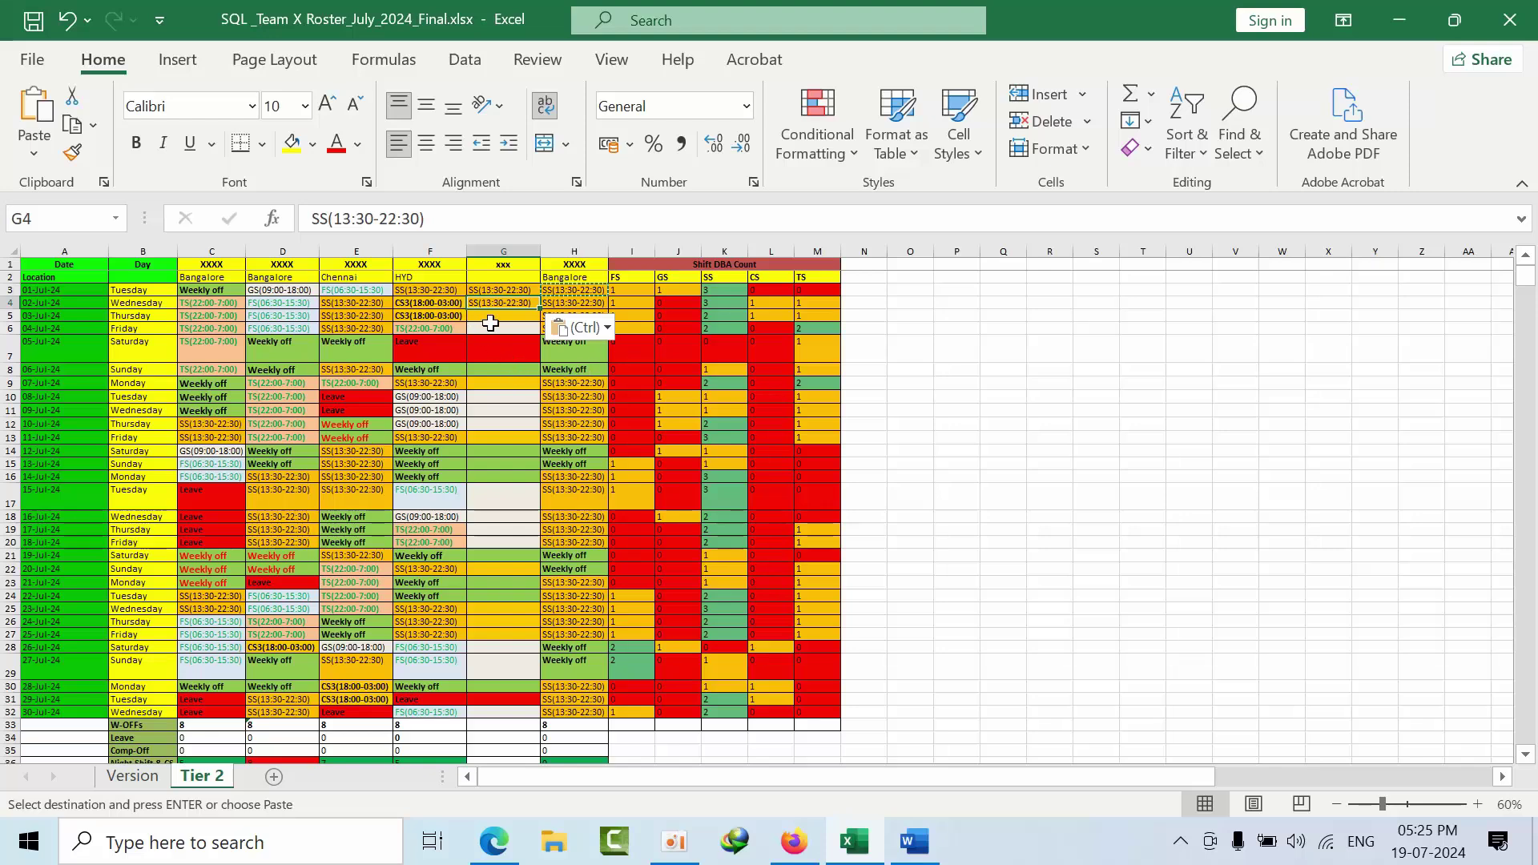
{"action": "left_click", "coordinate": [486, 328]}
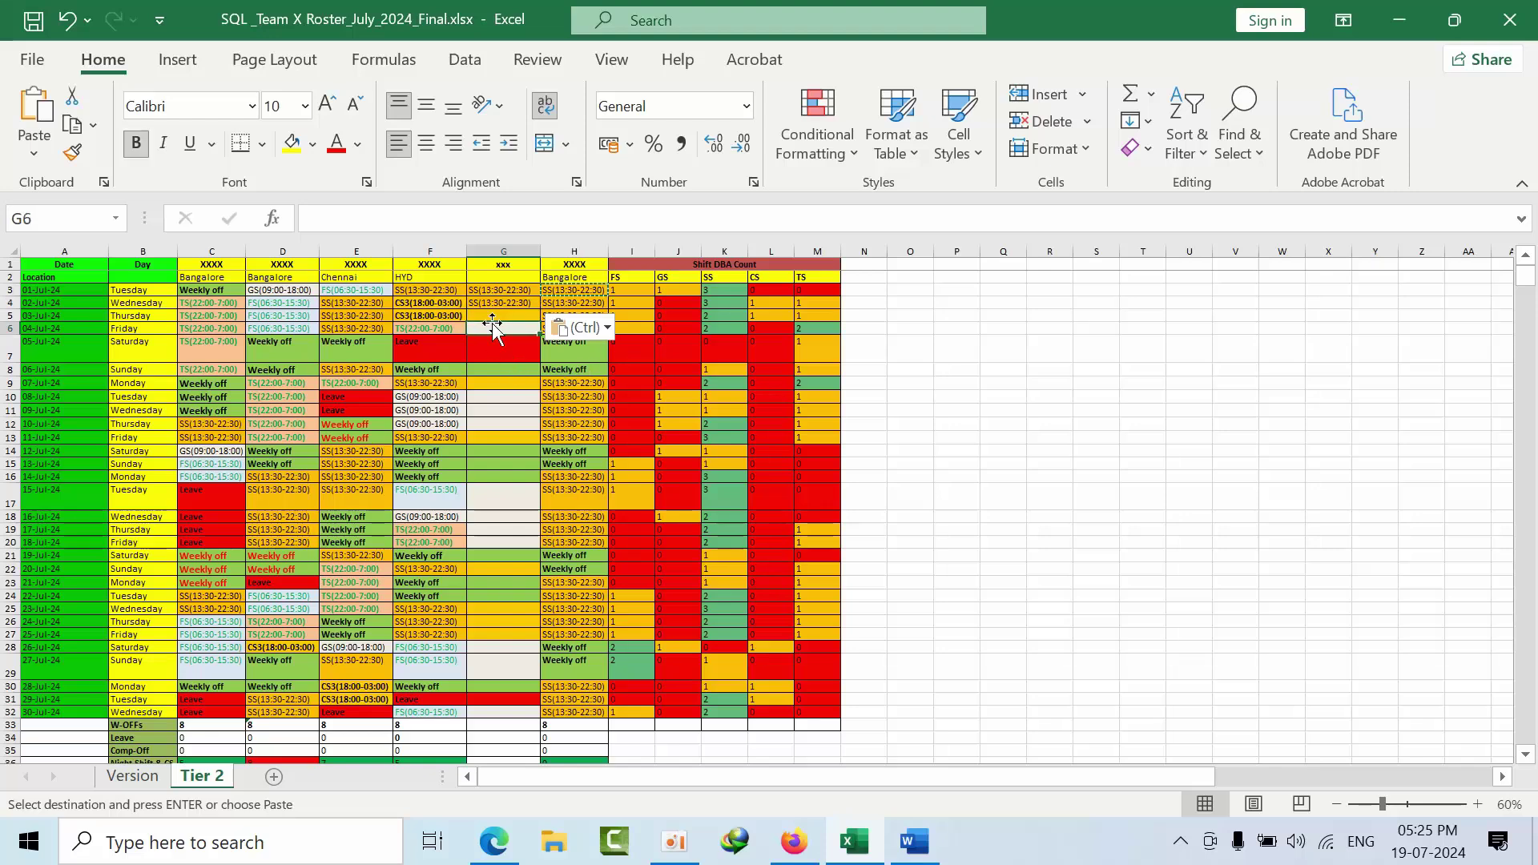
{"action": "left_click", "coordinate": [720, 302]}
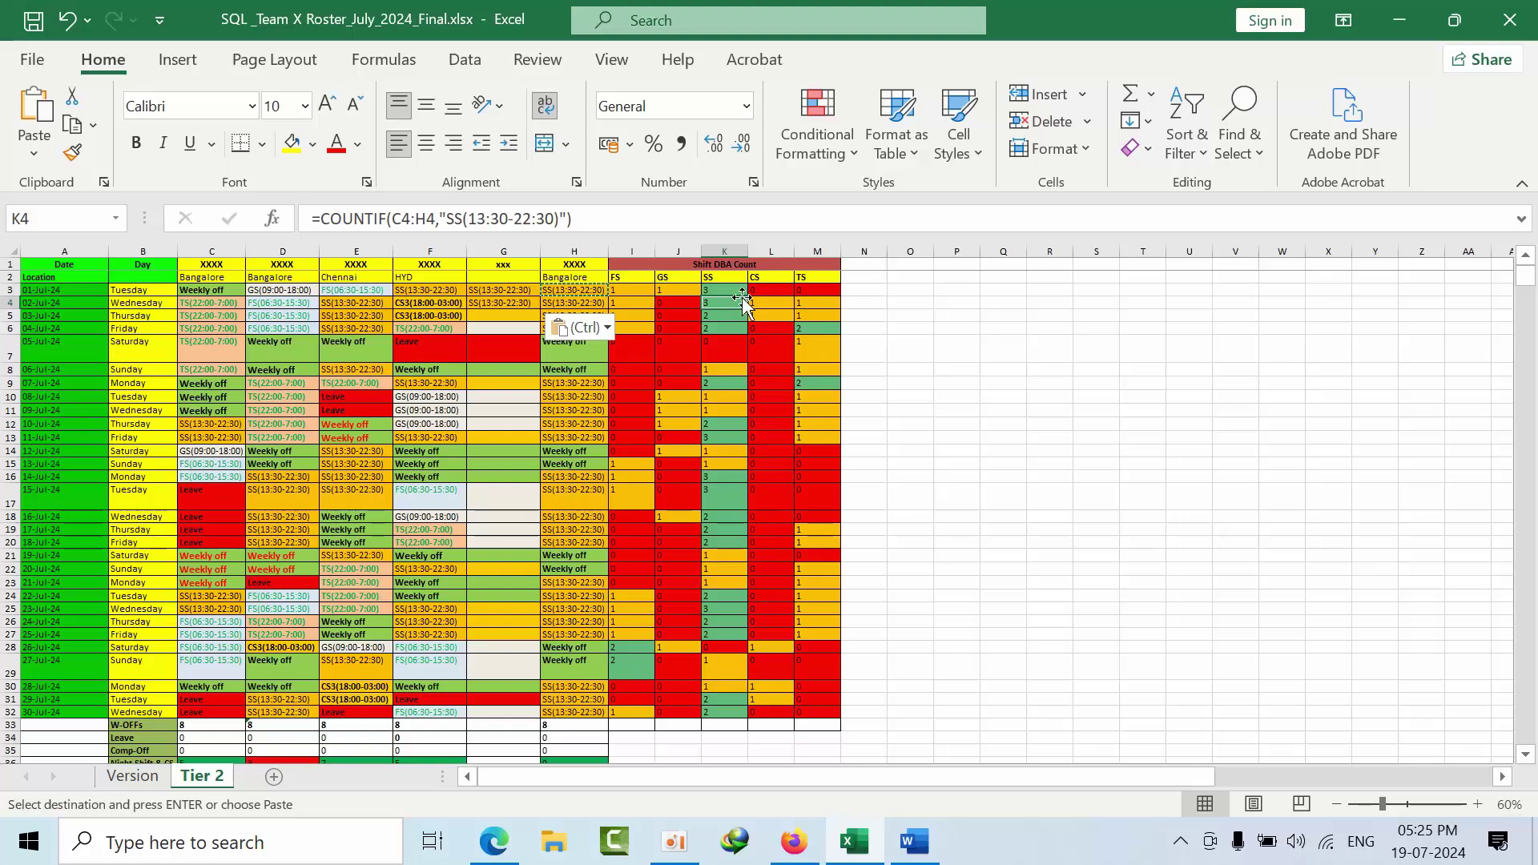
- Recommit the K4 COUNTIF so the SS count shows 3, then select column C's Weekly off and Leave ranges
{"action": "left_click_drag", "start_coordinate": [316, 217], "coordinate": [641, 220]}
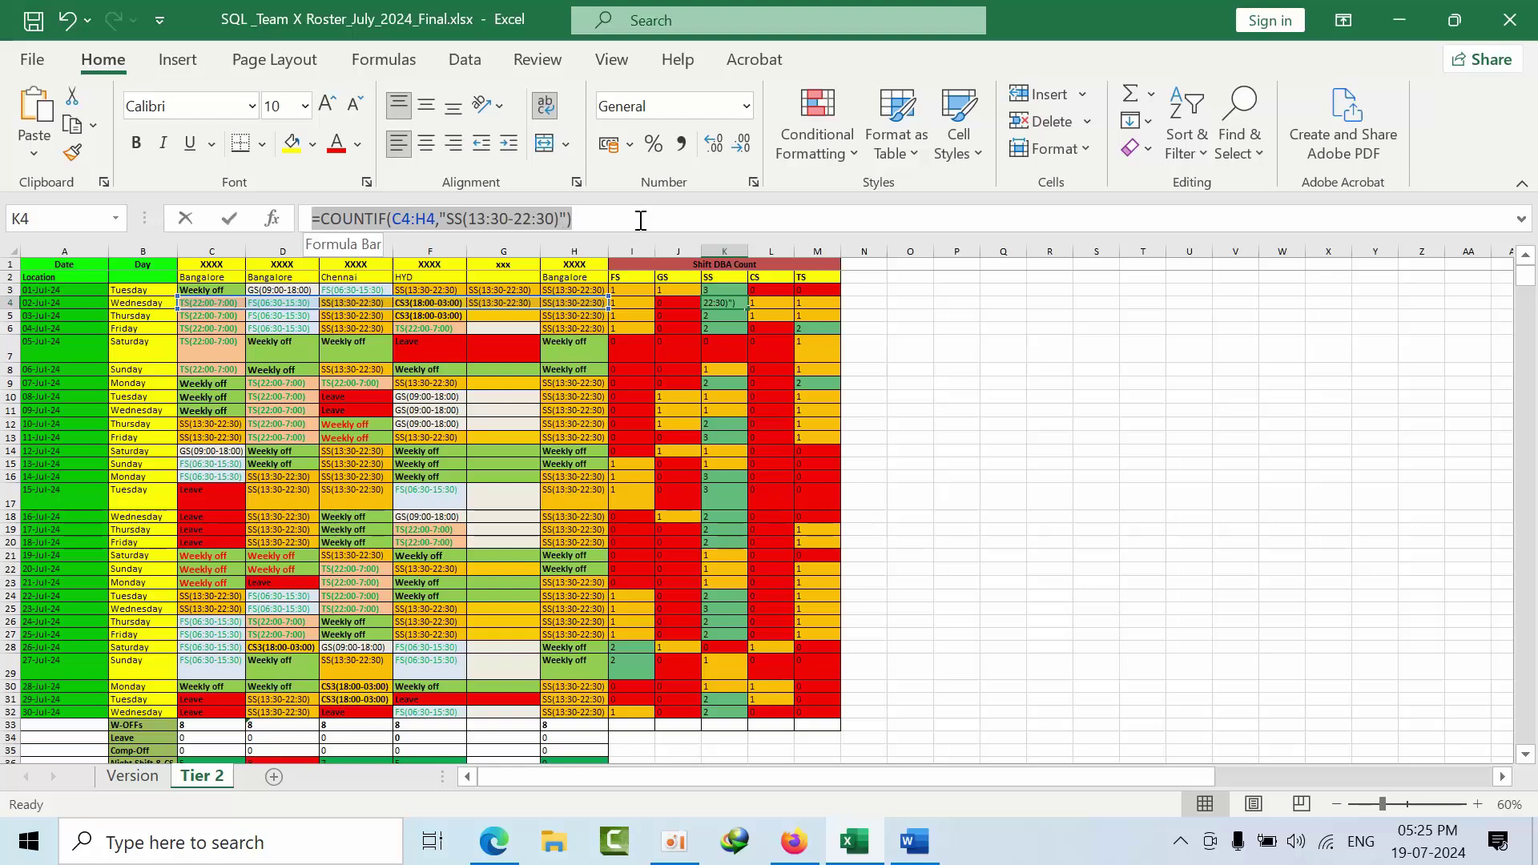
{"action": "left_click", "coordinate": [641, 219]}
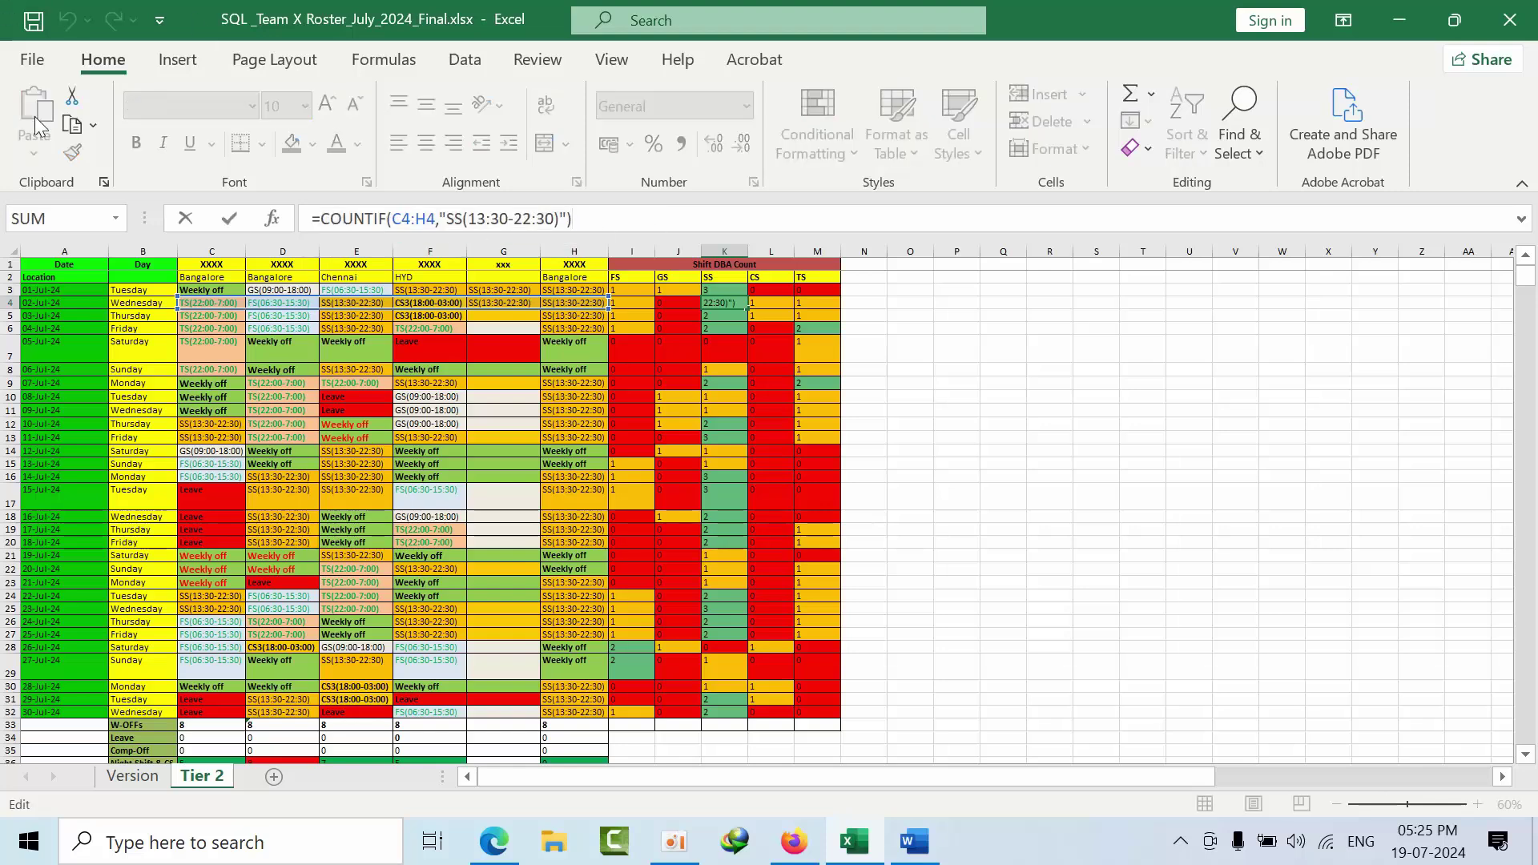
{"action": "left_click", "coordinate": [940, 376]}
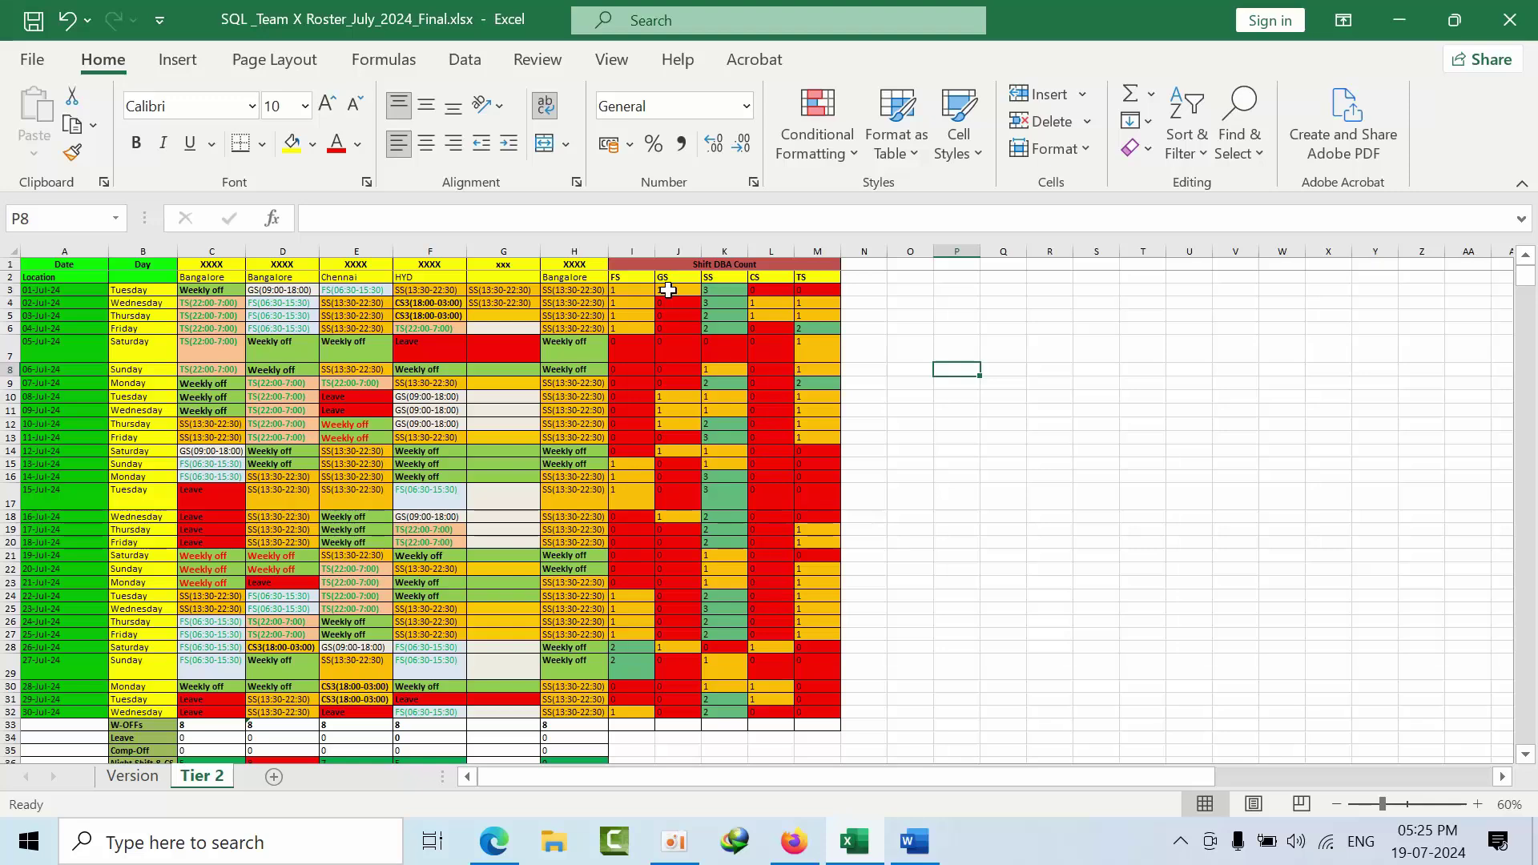
{"action": "mouse_move", "coordinate": [214, 303]}
{"action": "left_mouse_down"}
{"action": "mouse_move", "coordinate": [223, 374]}
{"action": "mouse_move", "coordinate": [204, 410]}
{"action": "left_mouse_up"}
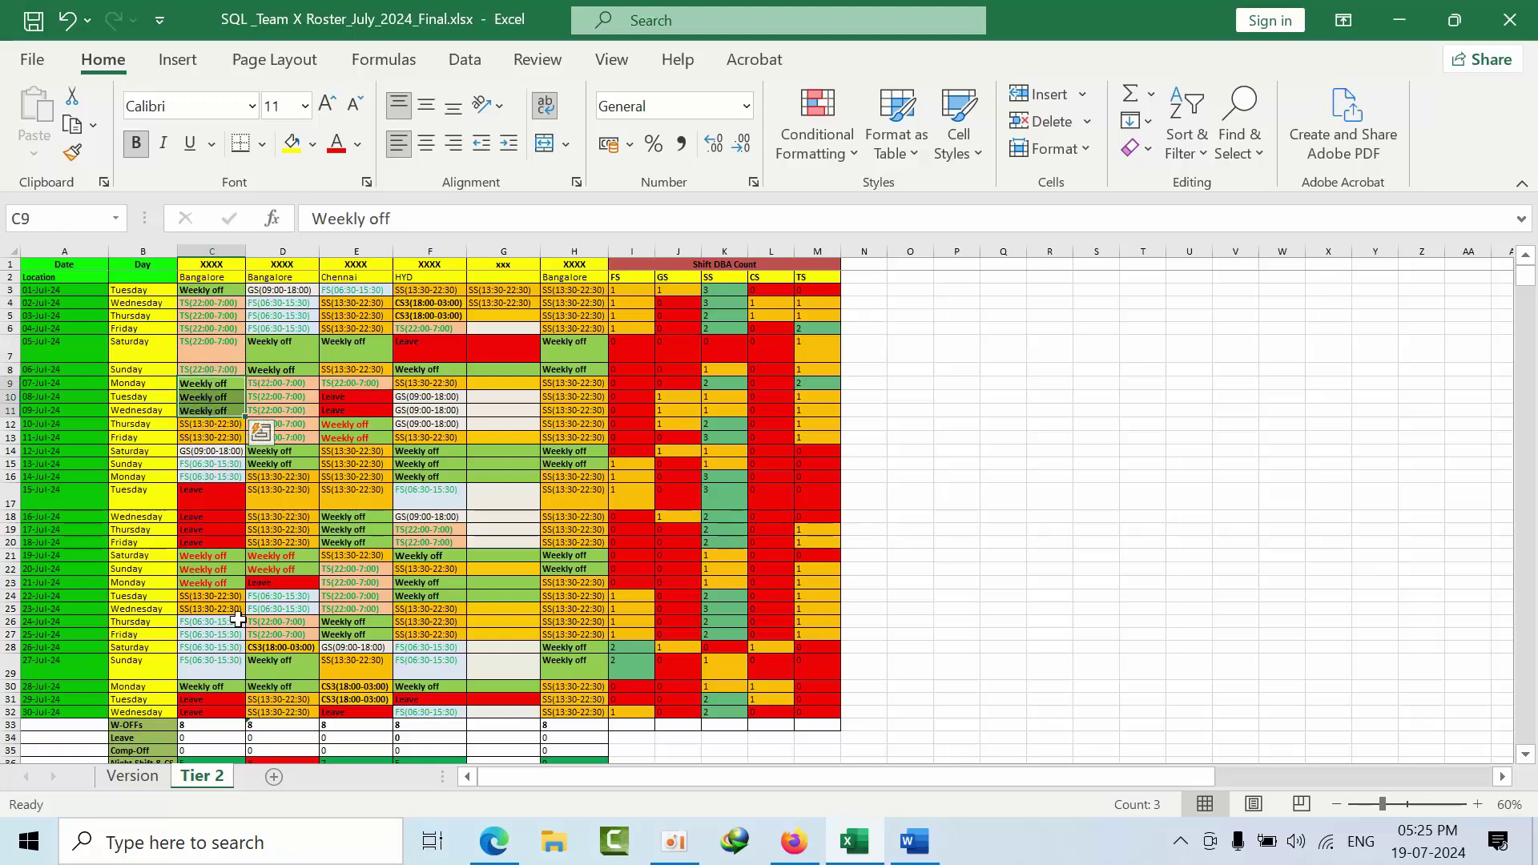
{"action": "left_click_drag", "start_coordinate": [207, 493], "coordinate": [206, 548]}
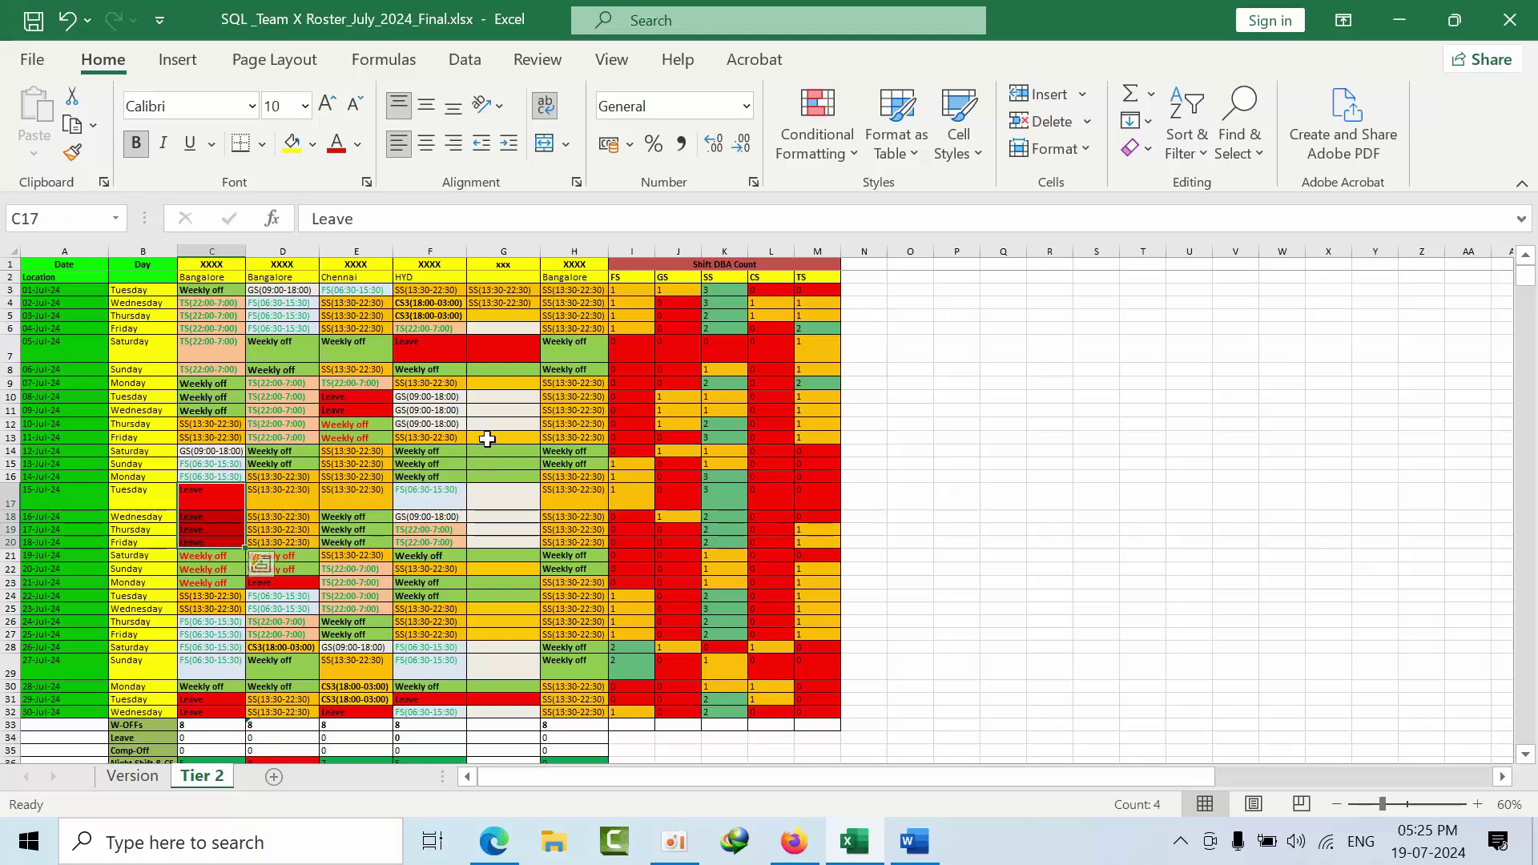
{"action": "left_click", "coordinate": [1192, 464]}
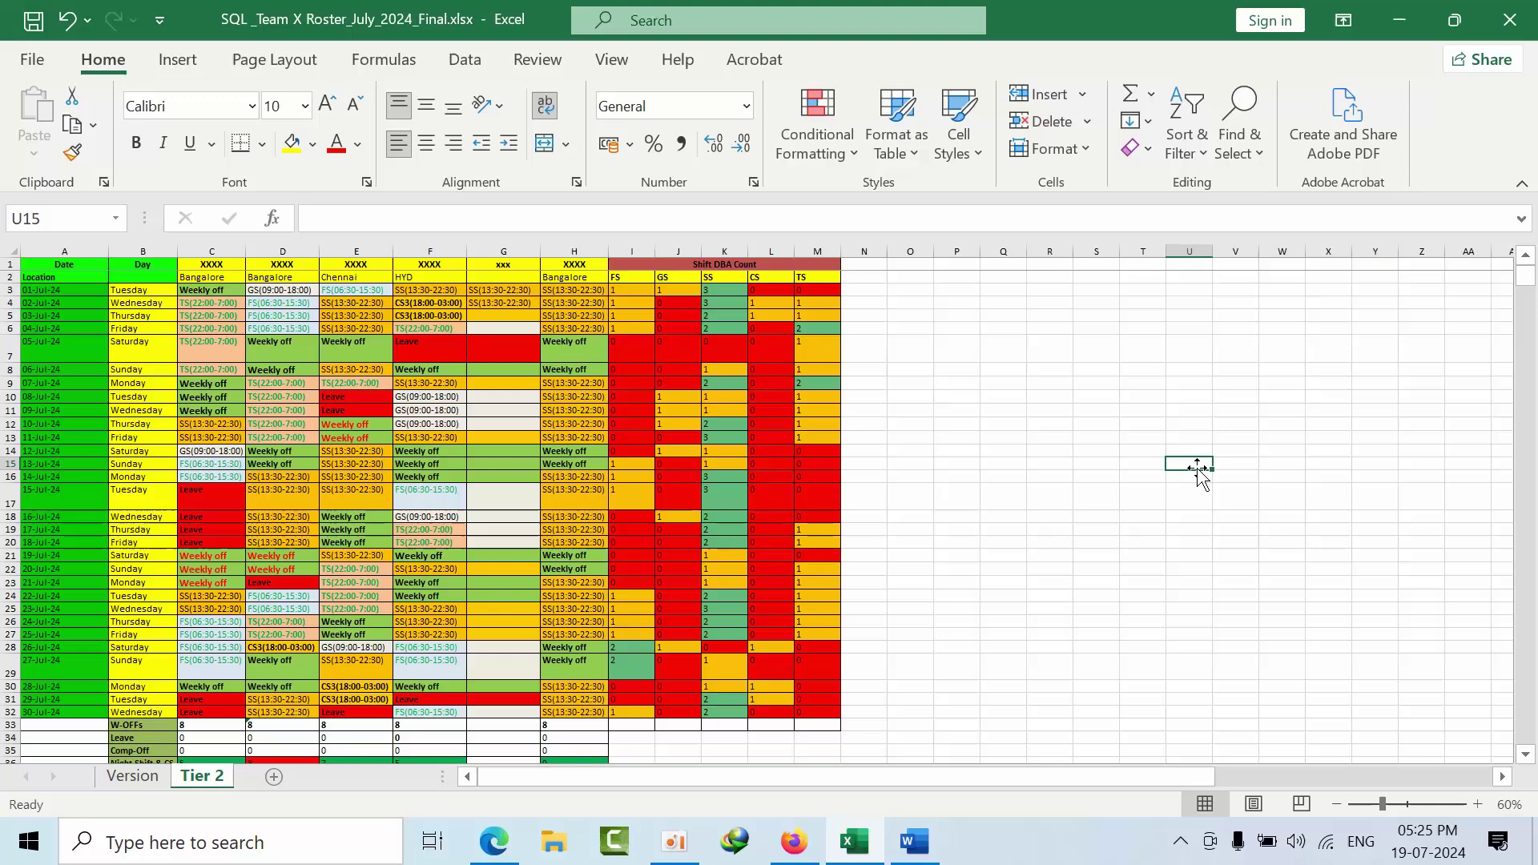
{"action": "scroll", "coordinate": [873, 525], "scroll_direction": "down", "scroll_amount": 3}
{"action": "scroll", "coordinate": [690, 536], "scroll_direction": "up", "scroll_amount": 3}
{"action": "left_click", "coordinate": [615, 290]}
{"action": "left_click", "coordinate": [673, 291]}
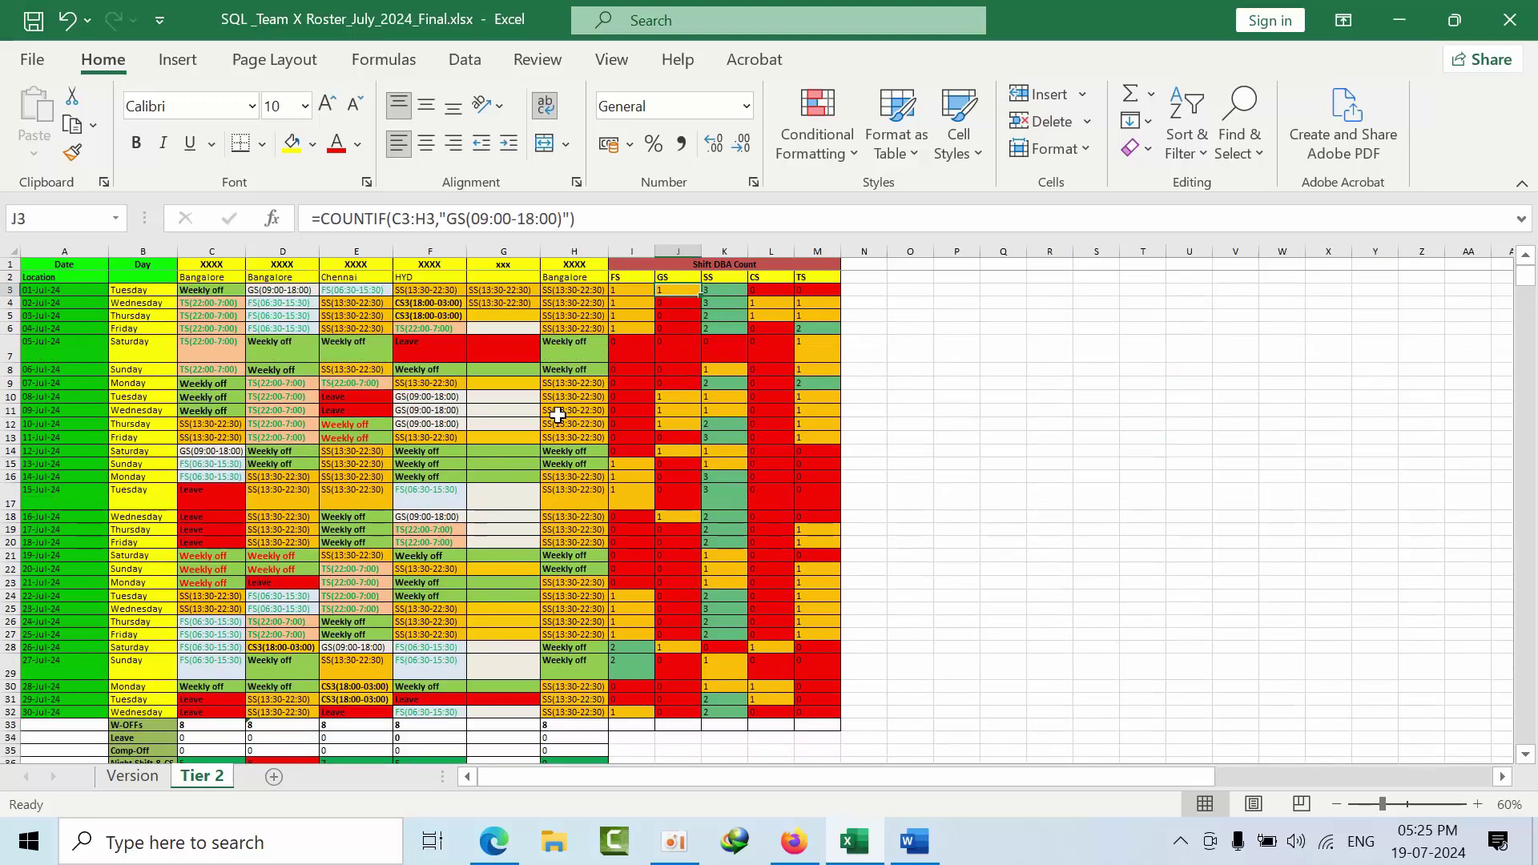
{"action": "scroll", "coordinate": [559, 416], "scroll_direction": "down", "scroll_amount": 2}
{"action": "left_click", "coordinate": [190, 634]}
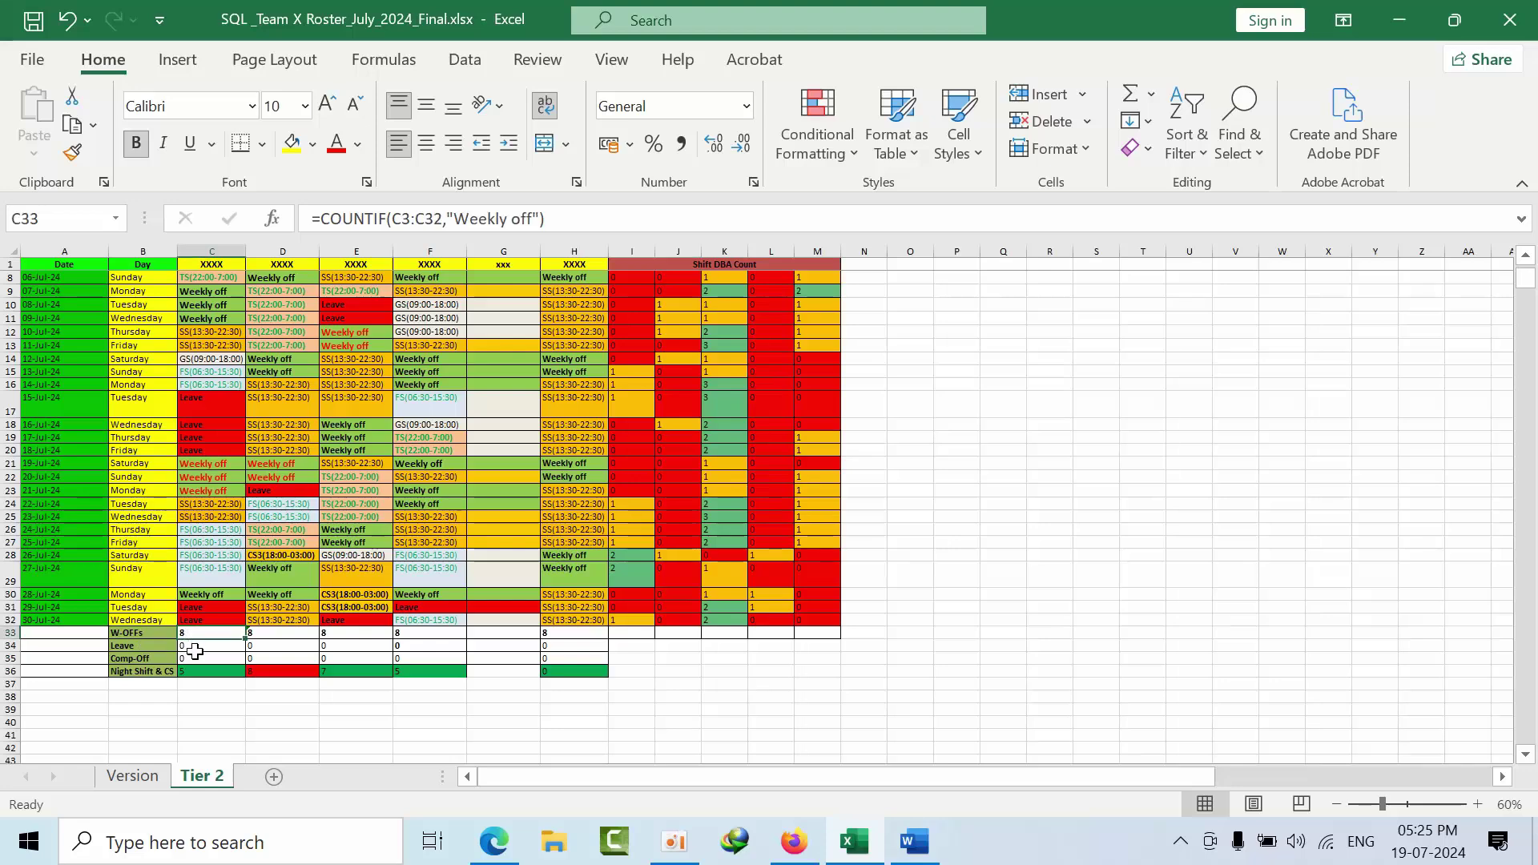
{"action": "left_click", "coordinate": [228, 671]}
{"action": "left_click", "coordinate": [277, 676]}
{"action": "scroll", "coordinate": [536, 698], "scroll_direction": "up", "scroll_amount": 2}
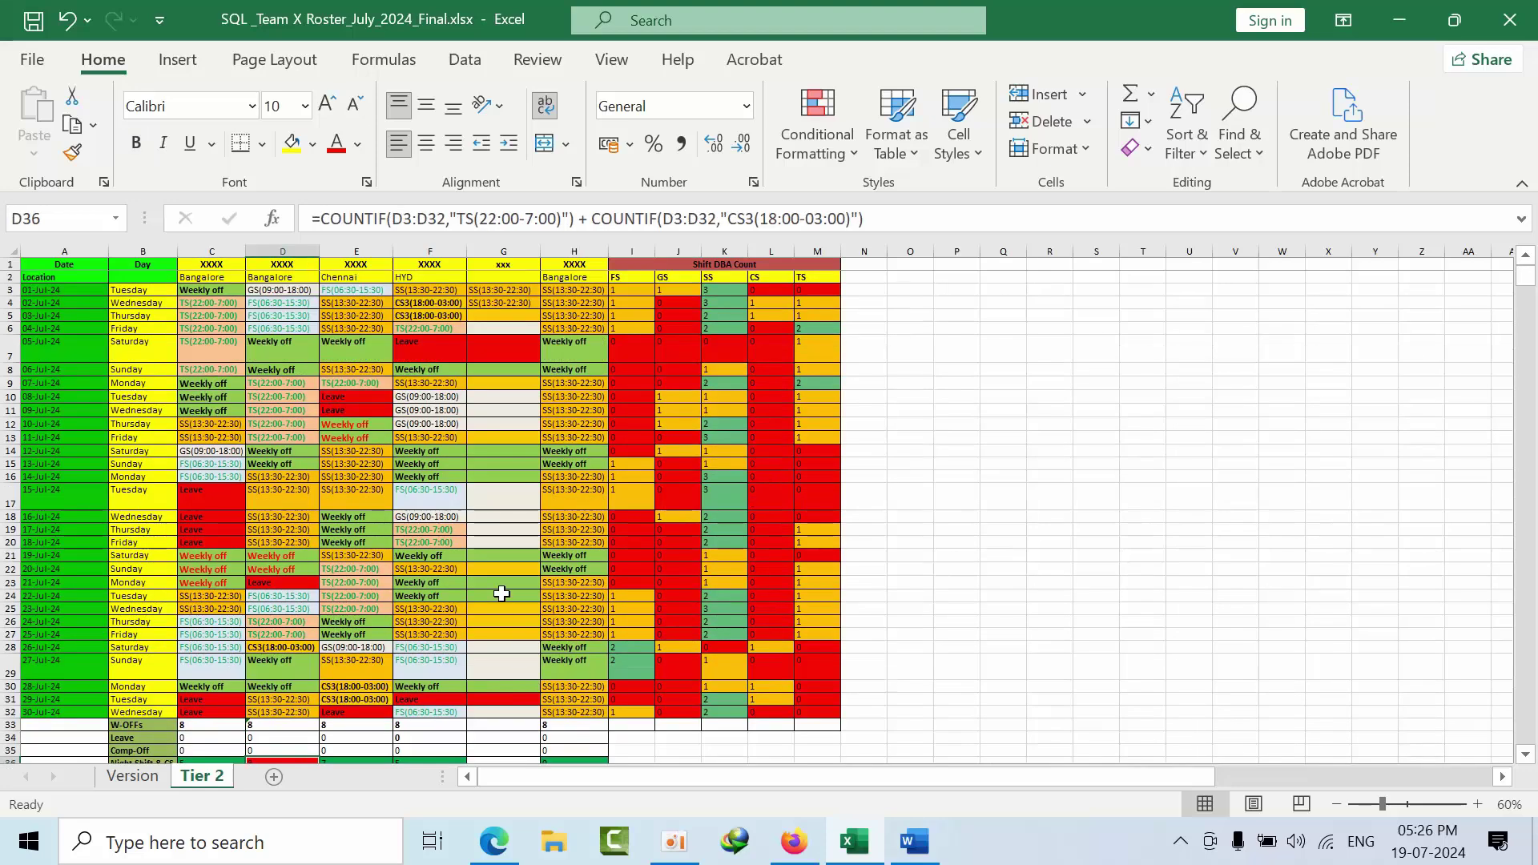
{"action": "left_click", "coordinate": [575, 249]}
{"action": "right_click", "coordinate": [575, 249]}
{"action": "left_click", "coordinate": [1089, 438]}
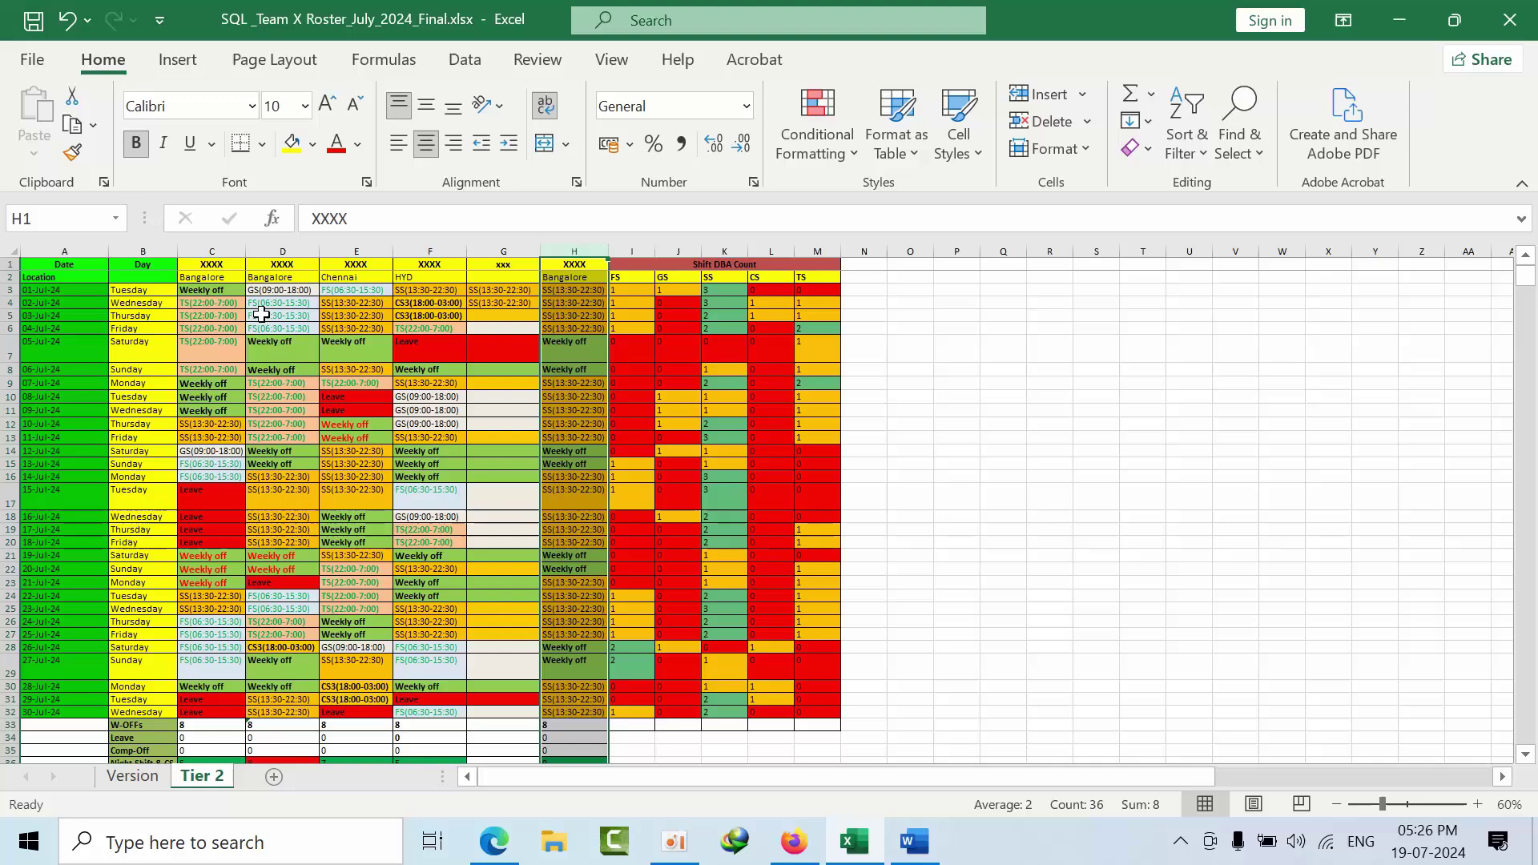
{"action": "left_click", "coordinate": [1004, 542]}
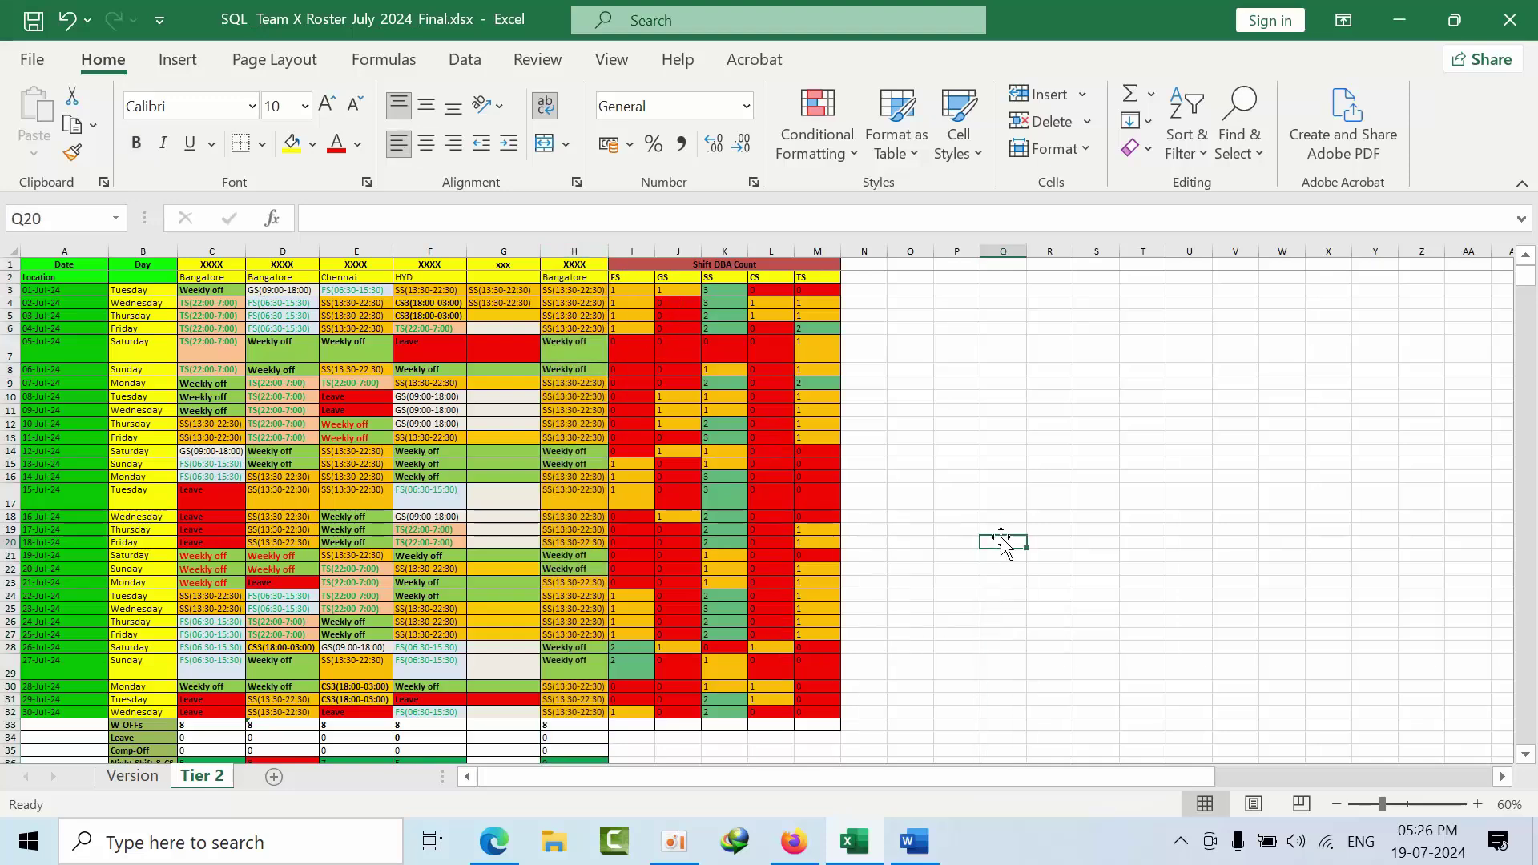